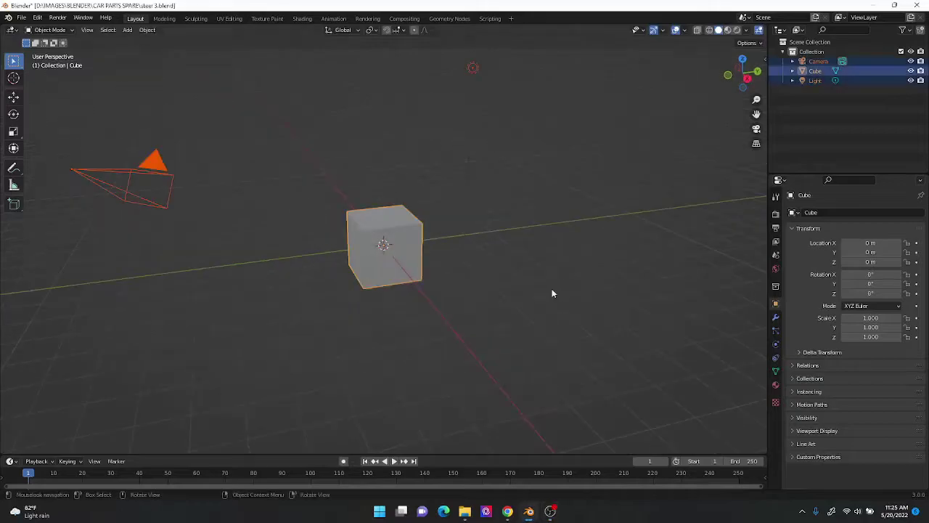
# Step: Clear the default scene, add a Bezier Circle and set its bevel depth
pyautogui.press('Delete')
pyautogui.hotkey('shift', 'a')
pyautogui.click(528, 176)
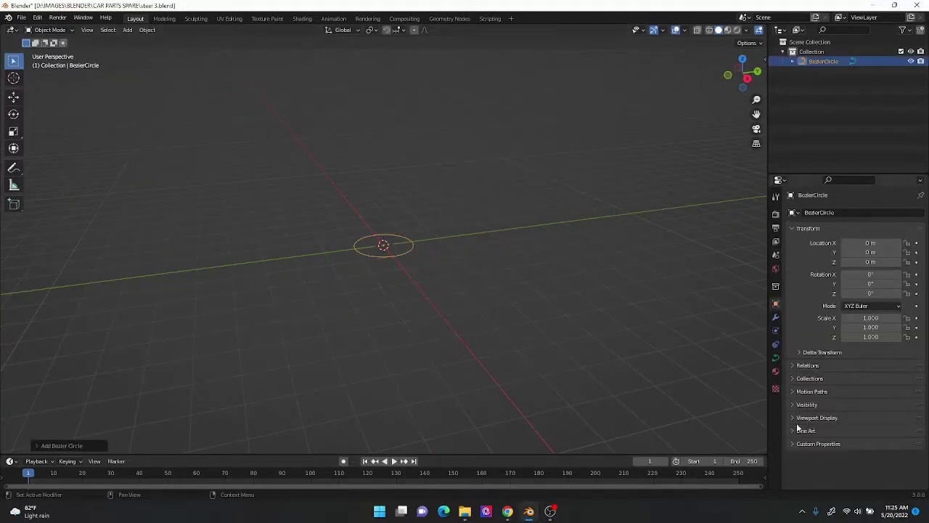
pyautogui.click(775, 357)
pyautogui.scroll(-5, 864, 406)
pyautogui.click(866, 412)
# Step: Rotate the circle 90° around Y so it stands upright
pyautogui.click(14, 114)
pyautogui.press('r')
pyautogui.press('y')
pyautogui.press('9')
pyautogui.press('0')
# Step: Add a plane, rotate it 90° around Y and scale it down small
pyautogui.press('Return')
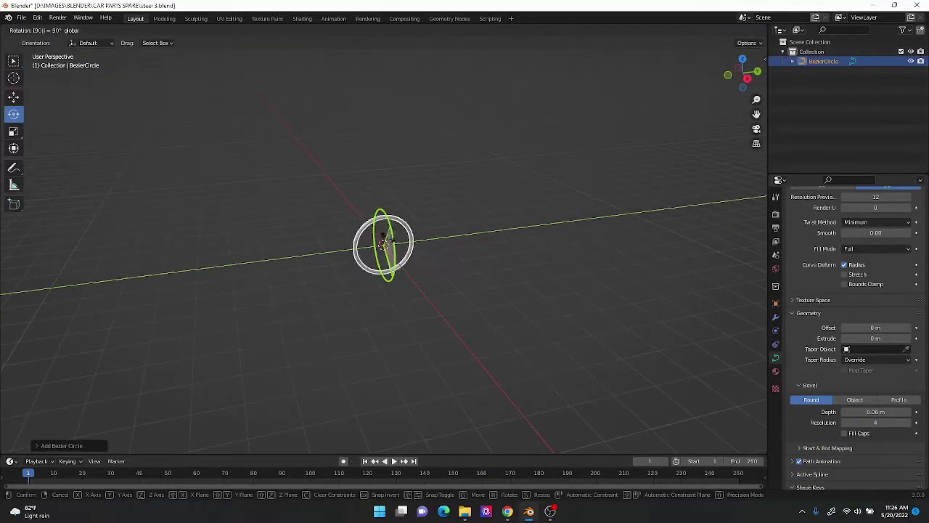
pyautogui.hotkey('shift', 'a')
pyautogui.click(580, 276)
pyautogui.press('KP_3')
pyautogui.press('r')
pyautogui.press('y')
pyautogui.press('9')
pyautogui.press('0')
pyautogui.press('Return')
pyautogui.scroll(5, 528, 264)
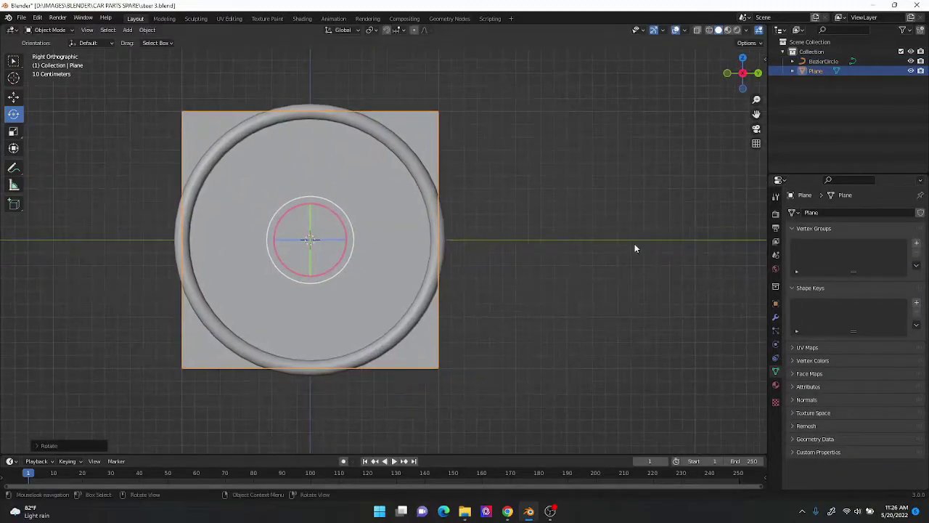
pyautogui.press('s')
pyautogui.click(394, 235)
# Step: Move the plane right of centre, apply its transforms and add a Y-axis Mirror modifier
pyautogui.press('g')
pyautogui.hotkey('ctrl', 'a')
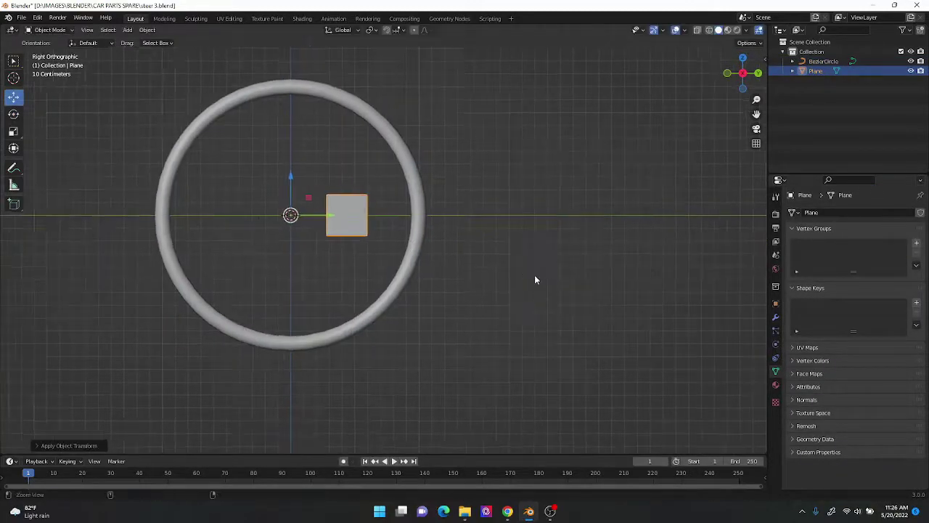
pyautogui.scroll(2, 535, 276)
pyautogui.click(775, 317)
pyautogui.click(804, 212)
pyautogui.click(726, 325)
pyautogui.click(875, 243)
# Step: Extrude the inner edge to the mirror seam and extend a tapered end toward the rim
pyautogui.press('Tab')
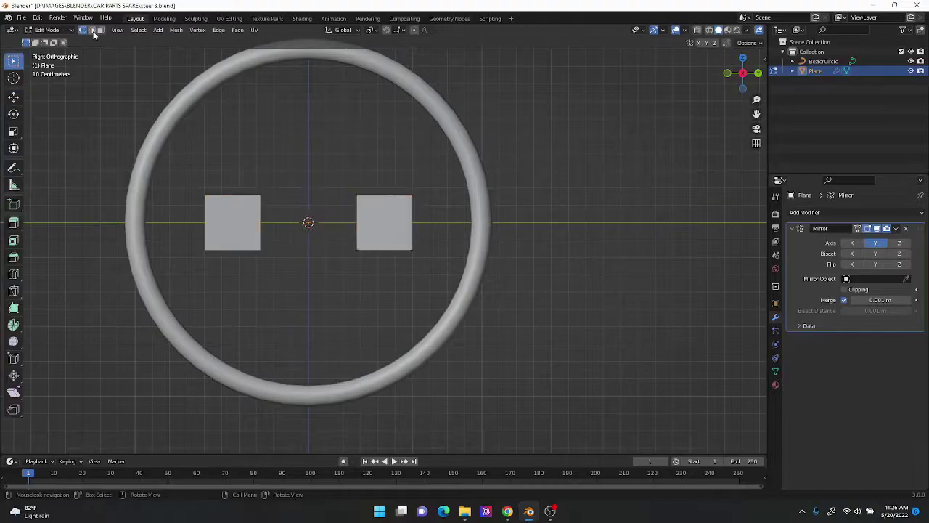
pyautogui.moveTo(521, 253); pyautogui.dragTo(365, 218, button='middle')
pyautogui.press('g')
pyautogui.press('x')
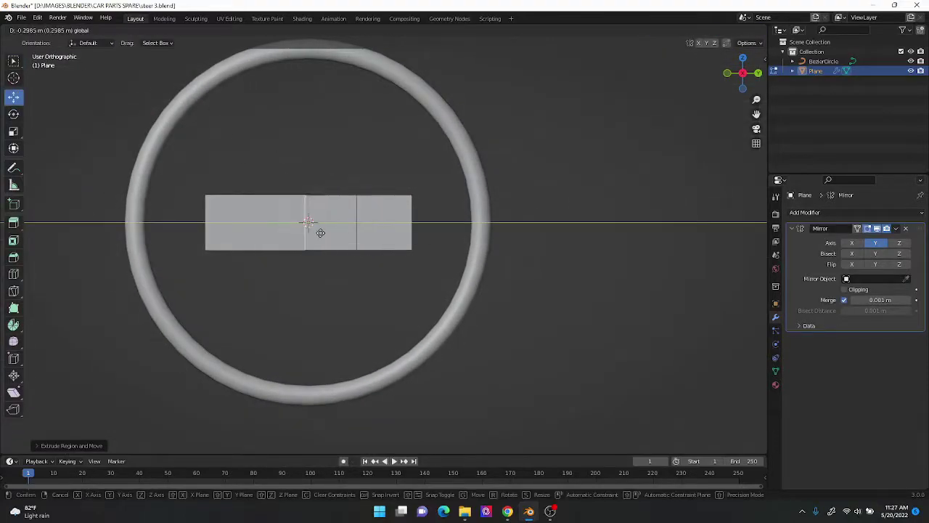
pyautogui.click(498, 224)
pyautogui.keyDown('shift'); pyautogui.moveTo(498, 224); pyautogui.dragTo(475, 224, button='middle'); pyautogui.keyUp('shift')
pyautogui.press('e')
pyautogui.click(467, 219)
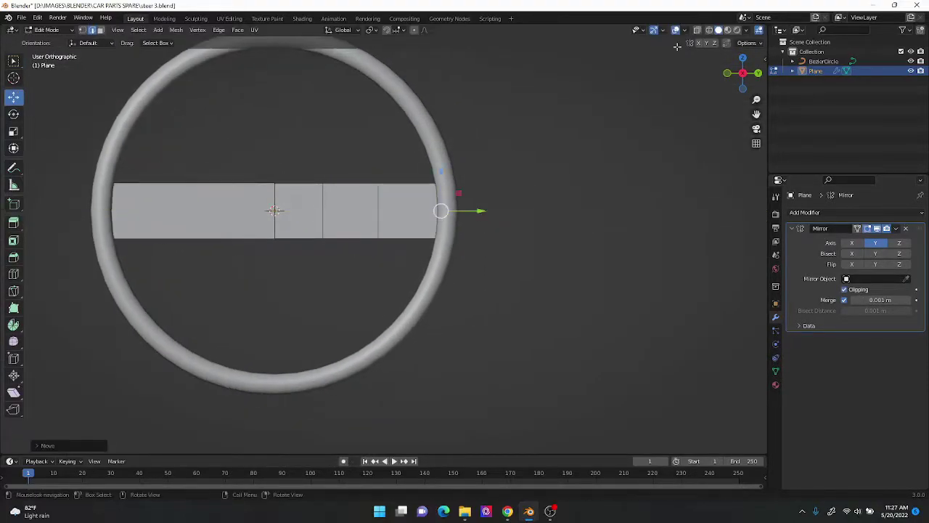
pyautogui.press('s')
pyautogui.click(492, 210)
# Step: Extrude the bar's lower edges downward and taper them into a trapezoid toward the rim bottom
pyautogui.moveTo(492, 210); pyautogui.dragTo(620, 205, button='middle')
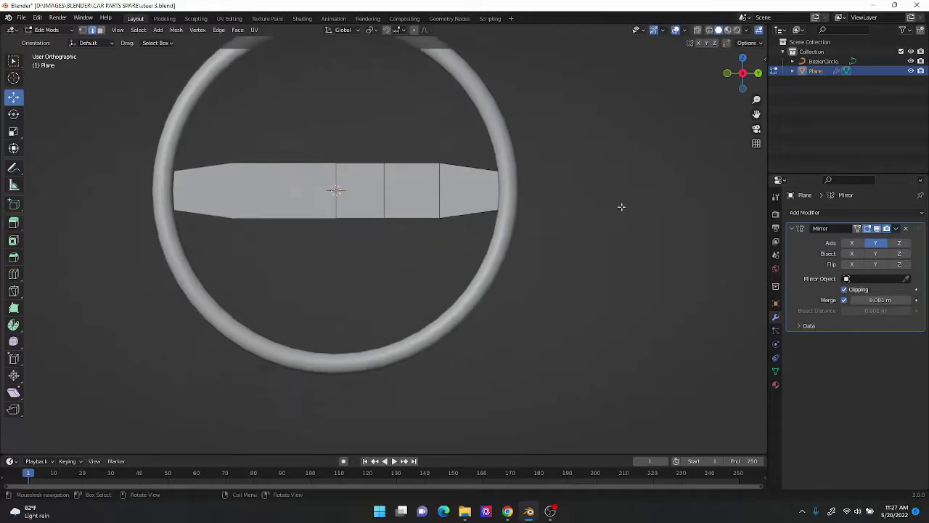
pyautogui.click(348, 209)
pyautogui.press('e')
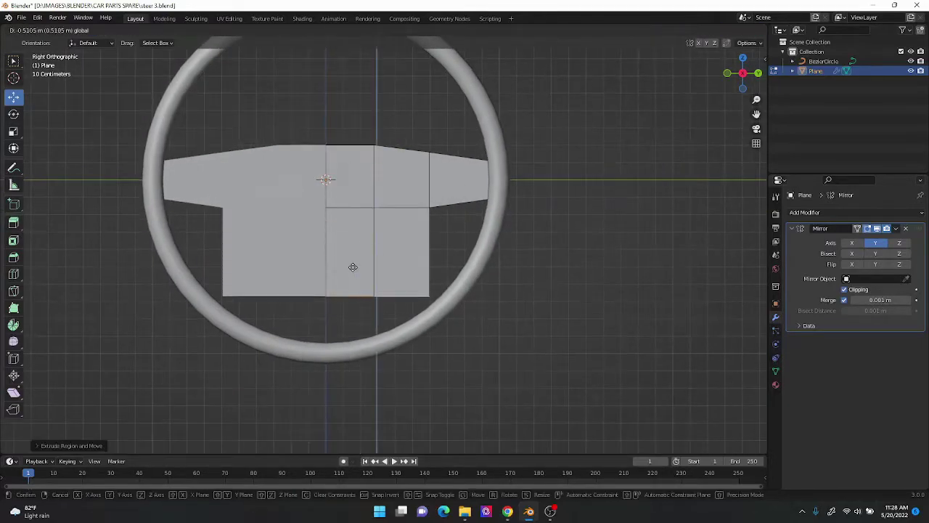
pyautogui.click(373, 332)
pyautogui.press('s')
pyautogui.click(385, 330)
pyautogui.moveTo(384, 330)
pyautogui.mouseDown(button='middle')
pyautogui.moveTo(511, 306)
pyautogui.moveTo(514, 283)
pyautogui.mouseUp(button='middle')
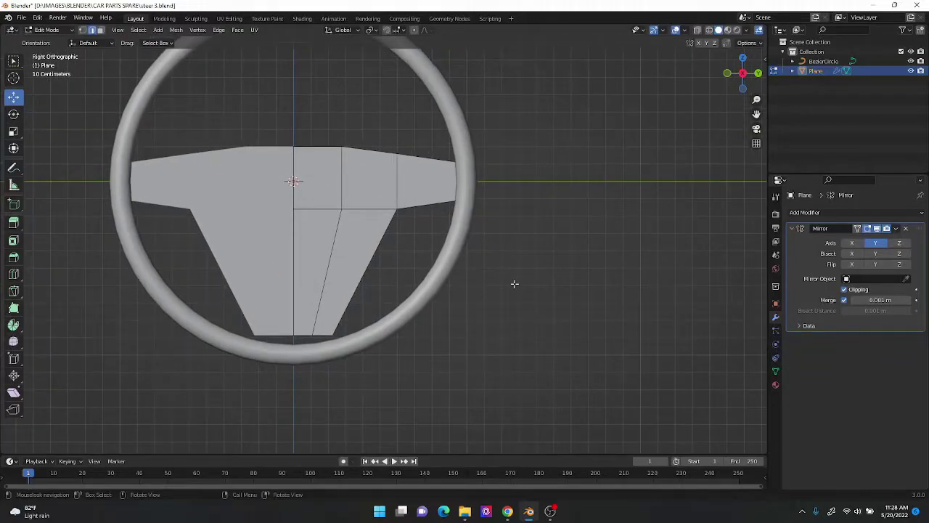
# Step: Add loop cuts across the bar and near the trapezoid bottom
pyautogui.click(424, 203)
pyautogui.scroll(4, 418, 197)
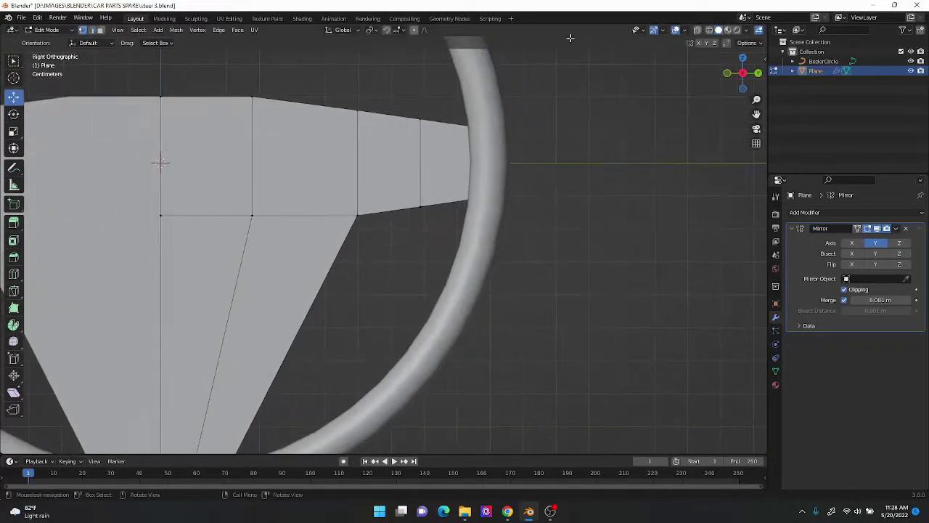
pyautogui.scroll(-3, 421, 204)
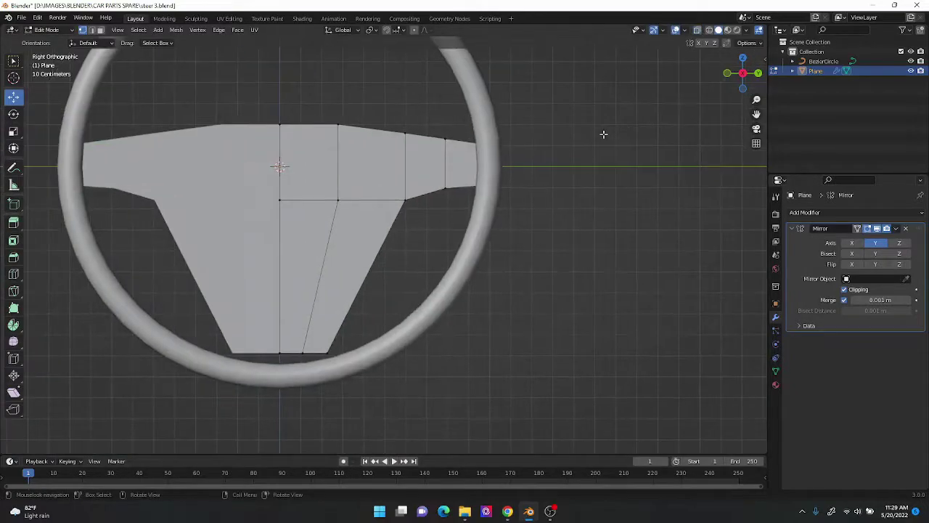
pyautogui.click(331, 278)
# Step: Slide the new loop into place and add a horizontal edge loop across the spoke
pyautogui.keyDown('shift'); pyautogui.moveTo(369, 209); pyautogui.dragTo(347, 205, button='middle'); pyautogui.keyUp('shift')
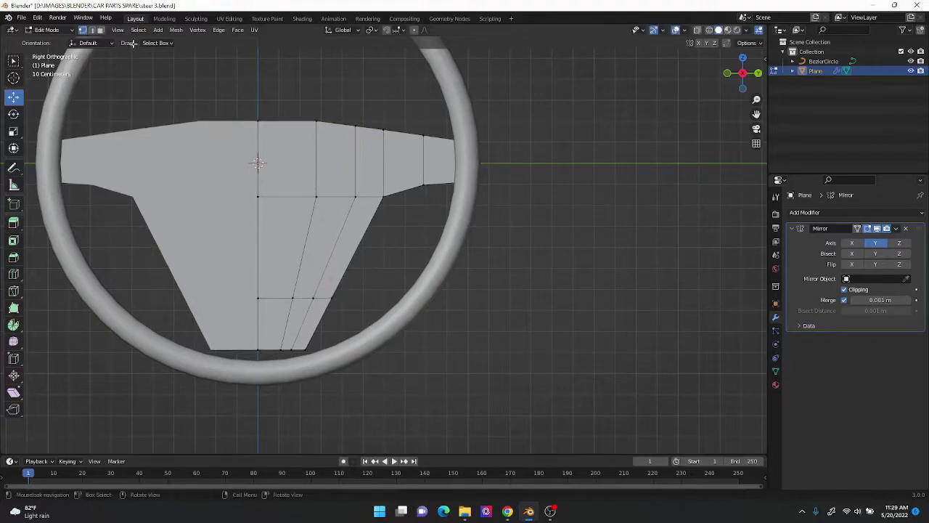
pyautogui.moveTo(368, 297)
pyautogui.mouseDown(button='middle')
pyautogui.moveTo(404, 233)
pyautogui.moveTo(449, 317)
pyautogui.mouseUp(button='middle')
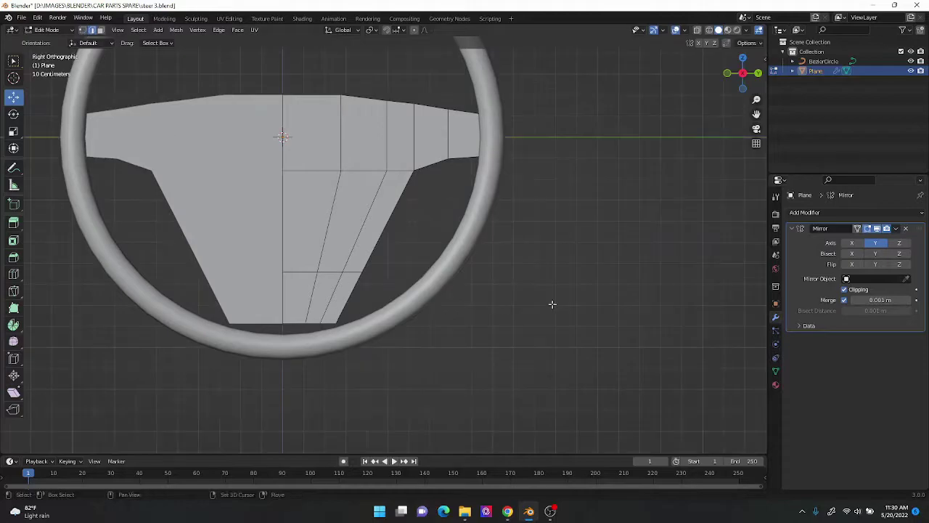
pyautogui.scroll(2, 387, 292)
pyautogui.keyDown('shift'); pyautogui.moveTo(389, 286); pyautogui.dragTo(518, 182, button='middle'); pyautogui.keyUp('shift')
pyautogui.scroll(-2, 519, 182)
pyautogui.hotkey('ctrl', 'r')
pyautogui.click(271, 247)
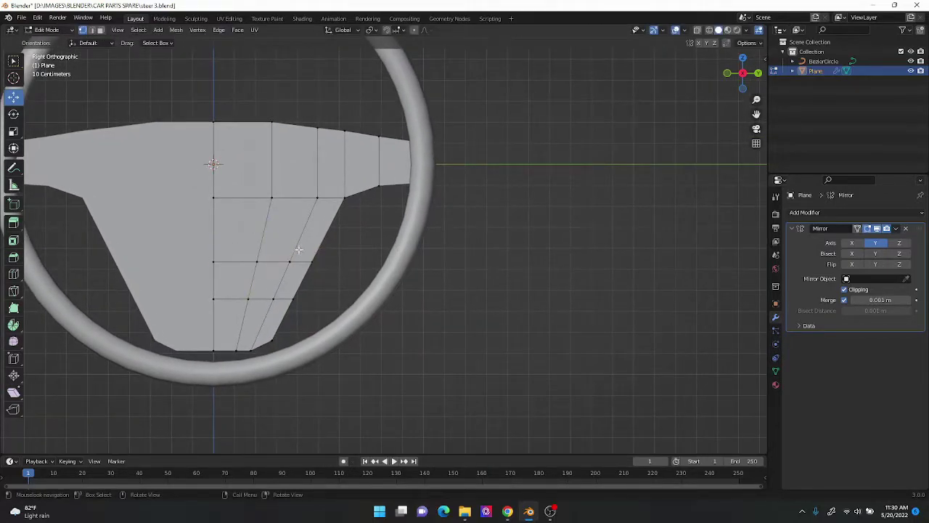
pyautogui.click(278, 259)
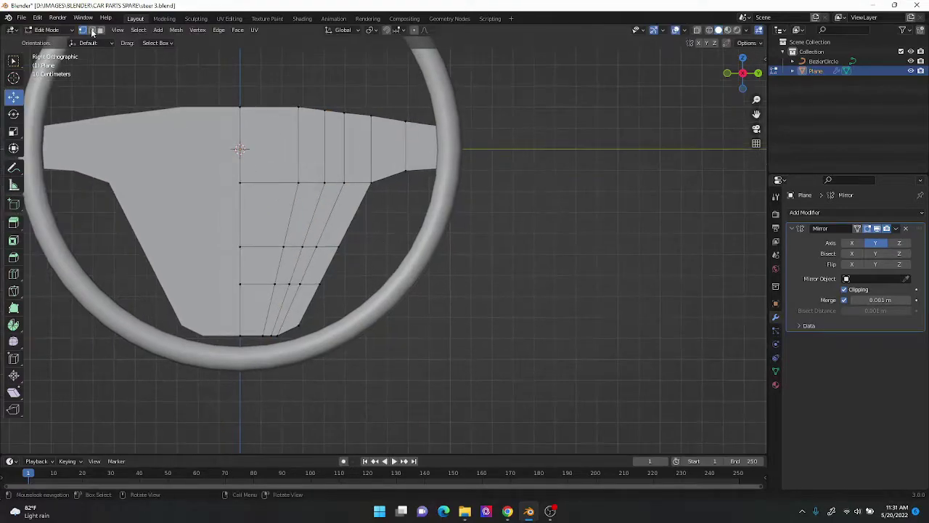
# Step: Place another horizontal edge loop on the lower spoke and save the file
pyautogui.click(282, 247)
pyautogui.scroll(2, 281, 246)
pyautogui.scroll(-1, 251, 203)
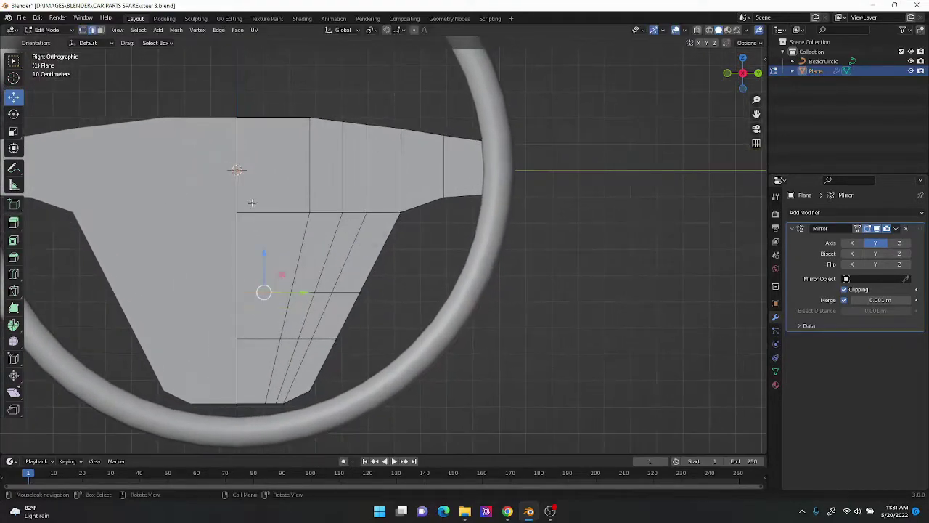
pyautogui.keyDown('shift'); pyautogui.moveTo(424, 260); pyautogui.dragTo(377, 293, button='middle'); pyautogui.keyUp('shift')
pyautogui.click(249, 322)
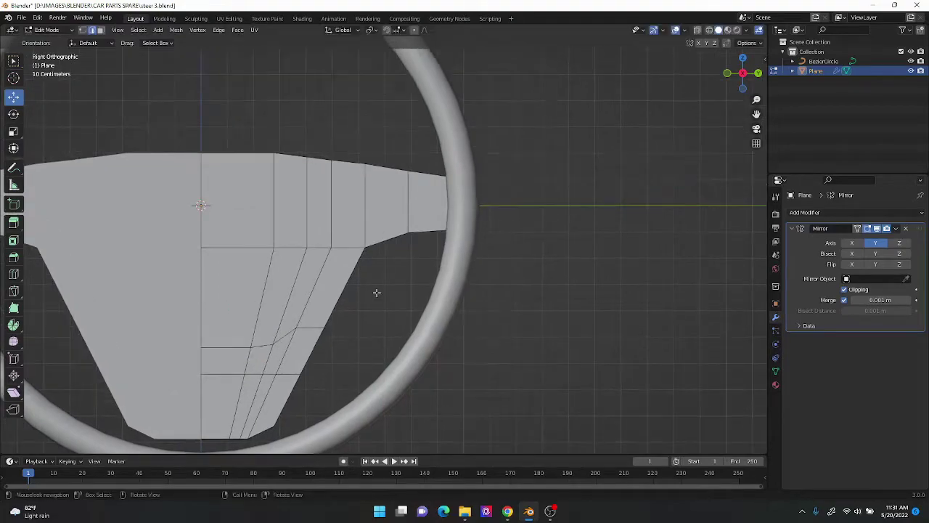
pyautogui.scroll(-4, 436, 167)
pyautogui.hotkey('ctrl', 's')
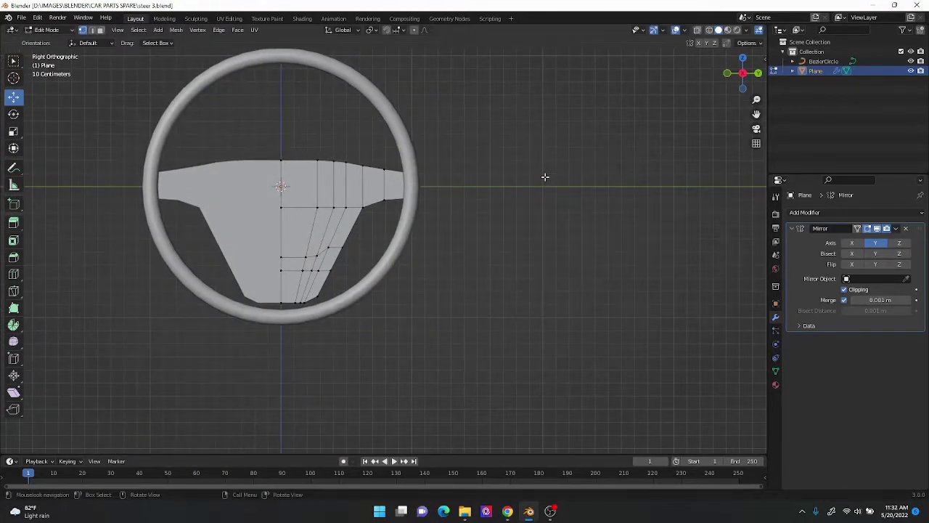
# Step: Enable the X axis on the Mirror modifier so the spoke mirrors across both X and Y
pyautogui.moveTo(573, 235)
pyautogui.mouseDown(button='middle')
pyautogui.moveTo(585, 253)
pyautogui.moveTo(543, 207)
pyautogui.mouseUp(button='middle')
pyautogui.scroll(4, 614, 247)
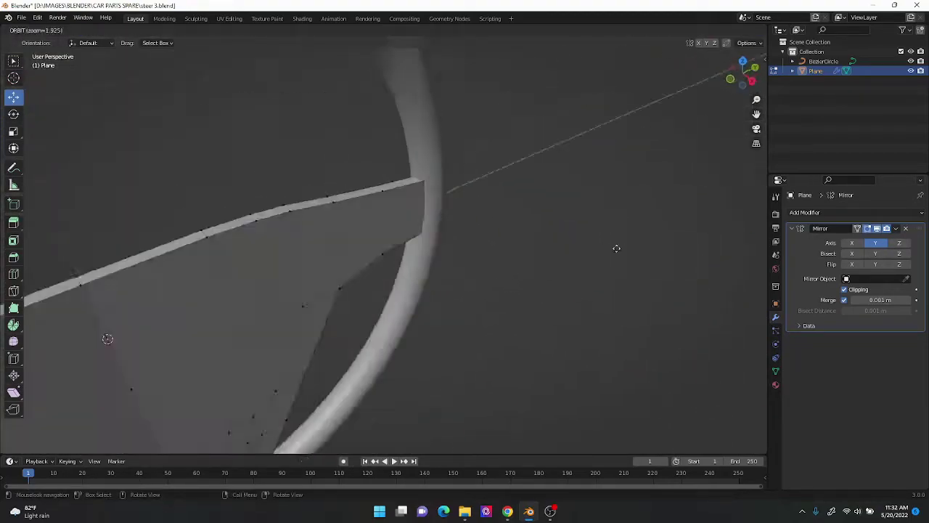
pyautogui.scroll(-3, 614, 247)
pyautogui.rightClick(388, 165)
pyautogui.moveTo(462, 150)
pyautogui.mouseDown(button='middle')
pyautogui.moveTo(415, 172)
pyautogui.moveTo(312, 151)
pyautogui.mouseUp(button='middle')
pyautogui.click(898, 242)
pyautogui.moveTo(726, 233)
pyautogui.mouseDown(button='middle')
pyautogui.moveTo(659, 220)
pyautogui.moveTo(551, 174)
pyautogui.moveTo(523, 148)
pyautogui.moveTo(679, 209)
pyautogui.mouseUp(button='middle')
# Step: Apply the spoke's transforms in Object Mode, then return to Edit Mode in side view
pyautogui.press('Tab')
pyautogui.hotkey('ctrl', 'a')
pyautogui.press('Tab')
pyautogui.press('KP_3')
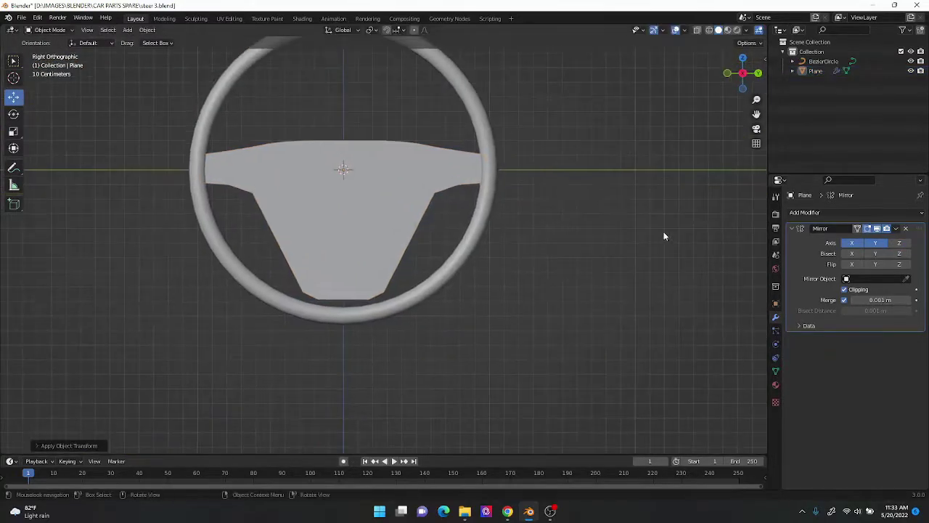
pyautogui.scroll(2, 541, 156)
# Step: Select the central face loop and extrude it outward to give the hub depth
pyautogui.keyDown('alt'); pyautogui.click(446, 158); pyautogui.keyUp('alt')
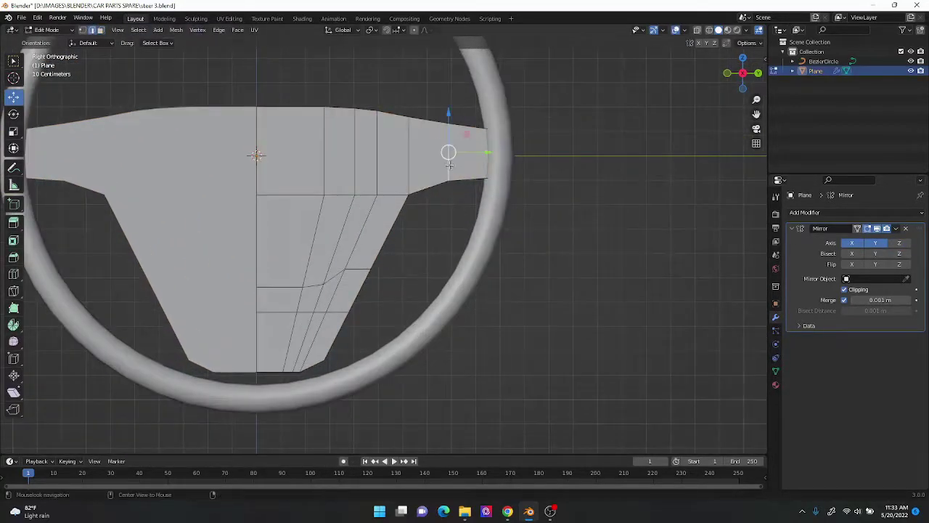
pyautogui.moveTo(330, 233); pyautogui.dragTo(383, 208, button='middle')
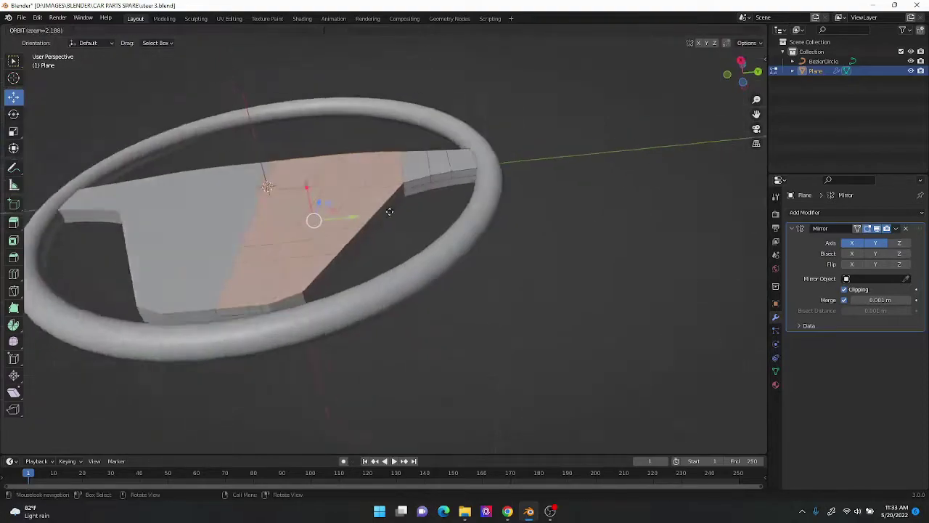
pyautogui.press('e')
pyautogui.click(460, 96)
pyautogui.moveTo(459, 96); pyautogui.dragTo(574, 121, button='middle')
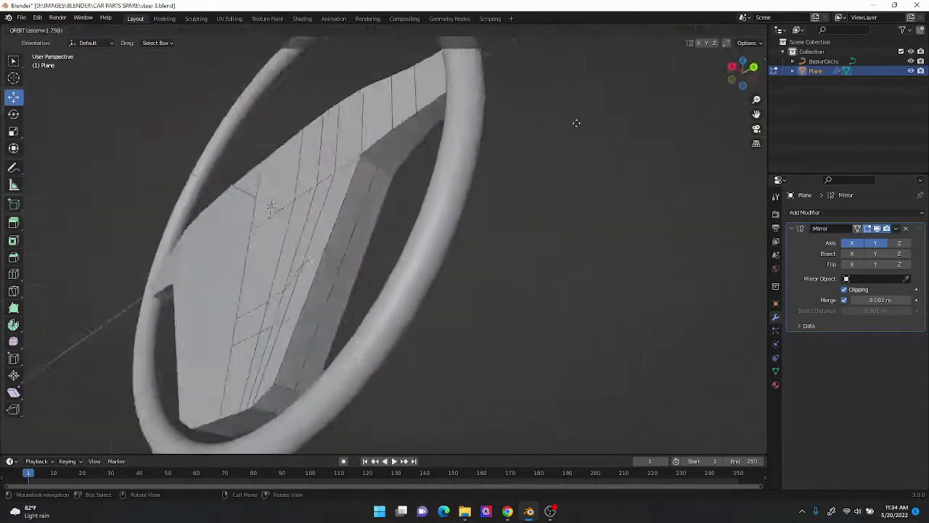
# Step: Alternate between side view and perspective orbits to inspect the thickened hub
pyautogui.press('KP_3')
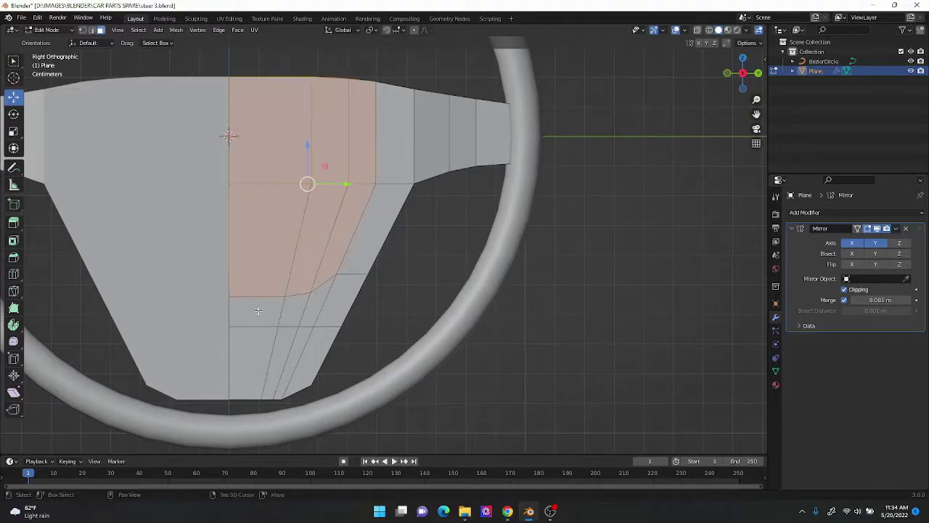
pyautogui.moveTo(258, 311); pyautogui.dragTo(305, 218, button='middle')
pyautogui.press('KP_3')
pyautogui.moveTo(614, 74)
pyautogui.keyDown('shift'); pyautogui.mouseDown(button='middle')
pyautogui.moveTo(570, 234)
pyautogui.moveTo(506, 271)
pyautogui.mouseUp(button='middle'); pyautogui.keyUp('shift')
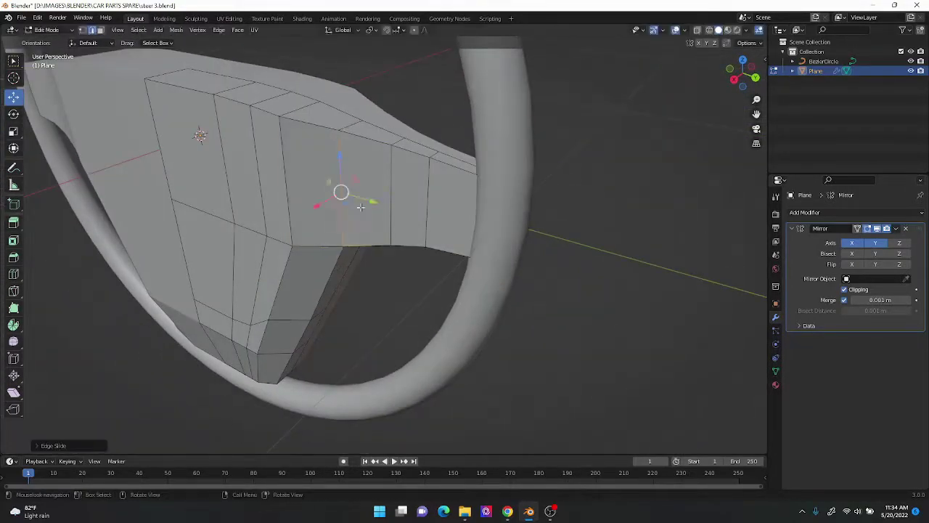
pyautogui.press('KP_3')
pyautogui.scroll(2, 461, 246)
pyautogui.scroll(-4, 436, 244)
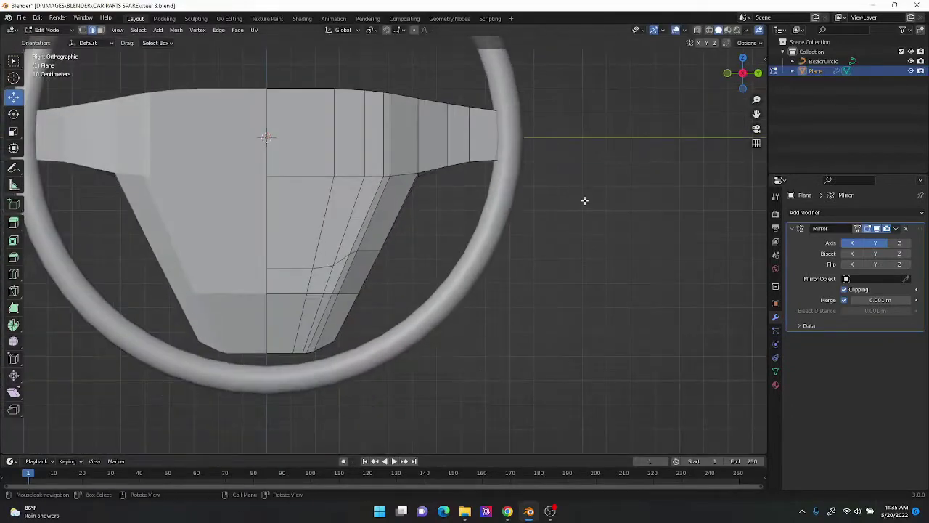
pyautogui.moveTo(586, 201)
pyautogui.mouseDown(button='middle')
pyautogui.moveTo(513, 256)
pyautogui.moveTo(516, 151)
pyautogui.moveTo(109, 33)
pyautogui.mouseUp(button='middle')
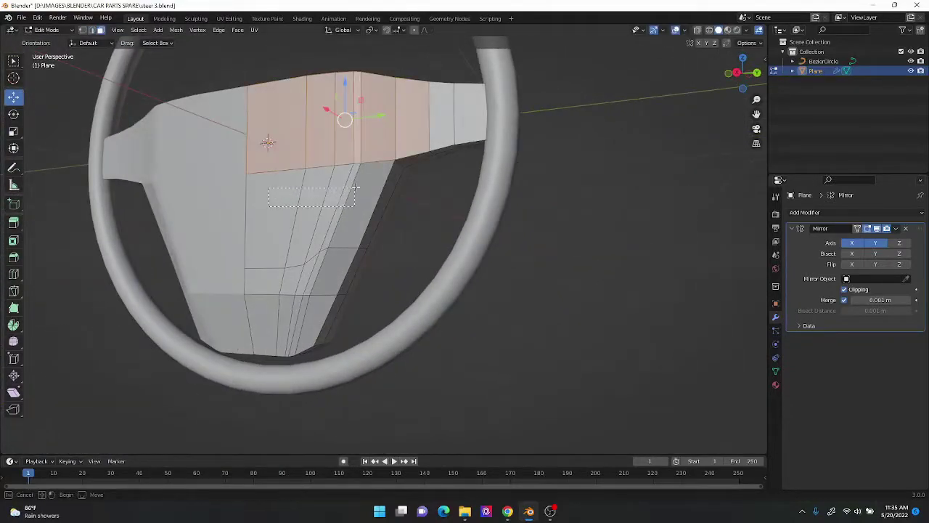
pyautogui.moveTo(356, 188)
pyautogui.mouseDown(button='middle')
pyautogui.moveTo(298, 145)
pyautogui.moveTo(221, 153)
pyautogui.moveTo(251, 182)
pyautogui.moveTo(582, 132)
pyautogui.mouseUp(button='middle')
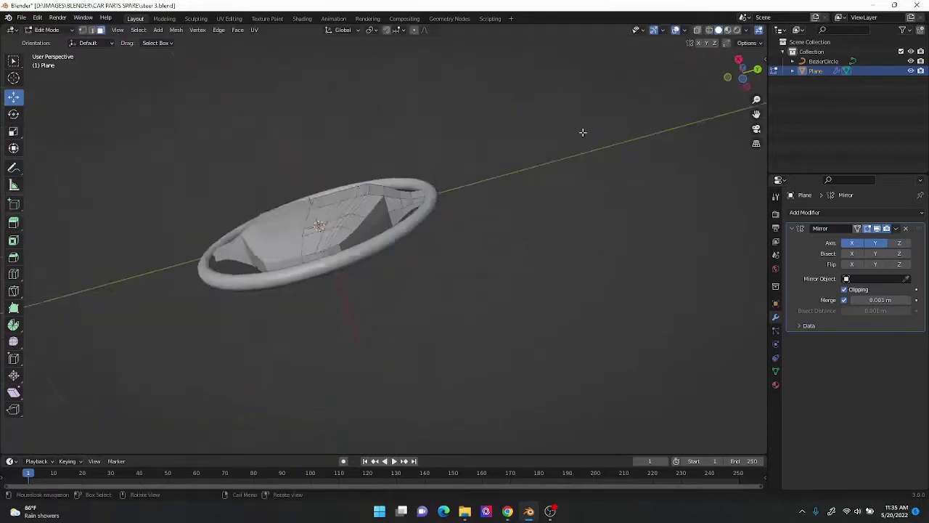
# Step: Confirm the slid edge loop on the hub from the side view
pyautogui.press('KP_3')
pyautogui.scroll(4, 595, 249)
pyautogui.scroll(2, 583, 239)
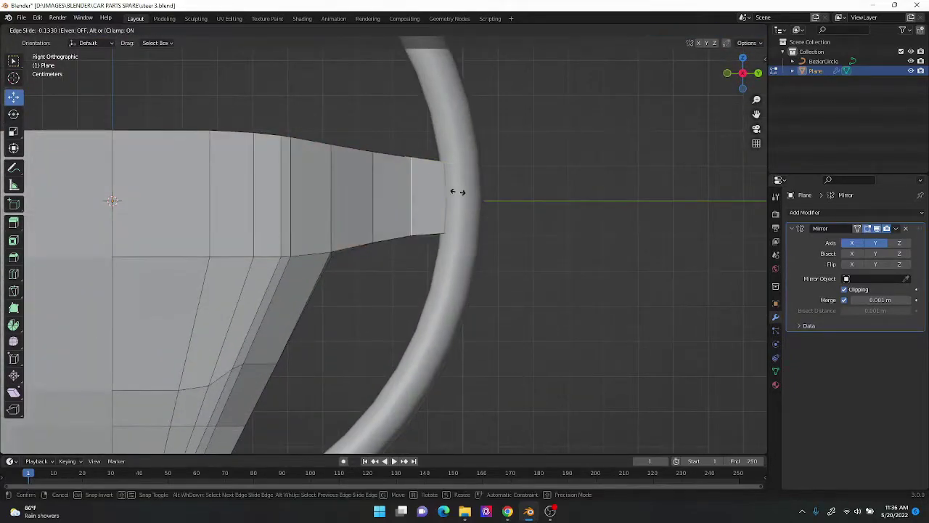
pyautogui.scroll(-3, 458, 192)
pyautogui.moveTo(457, 191)
pyautogui.mouseDown(button='middle')
pyautogui.moveTo(496, 166)
pyautogui.moveTo(578, 195)
pyautogui.moveTo(297, 158)
pyautogui.moveTo(632, 99)
pyautogui.moveTo(639, 197)
pyautogui.mouseUp(button='middle')
pyautogui.scroll(4, 578, 195)
pyautogui.click(296, 143)
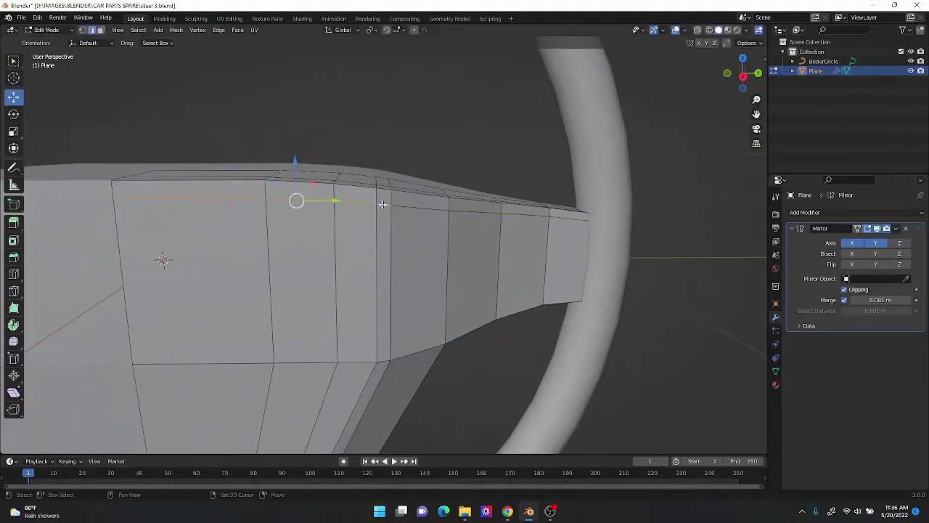
# Step: Switch to vertex selection and dissolve the selected hub edges
pyautogui.moveTo(383, 201); pyautogui.dragTo(363, 196, button='middle')
pyautogui.press('1')
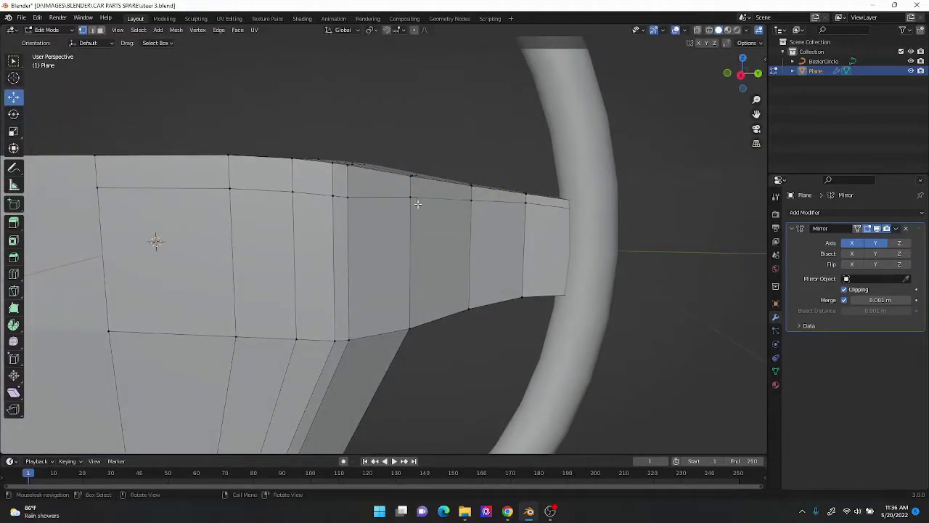
pyautogui.moveTo(418, 204); pyautogui.dragTo(233, 125, button='middle')
pyautogui.hotkey('ctrl', 'x')
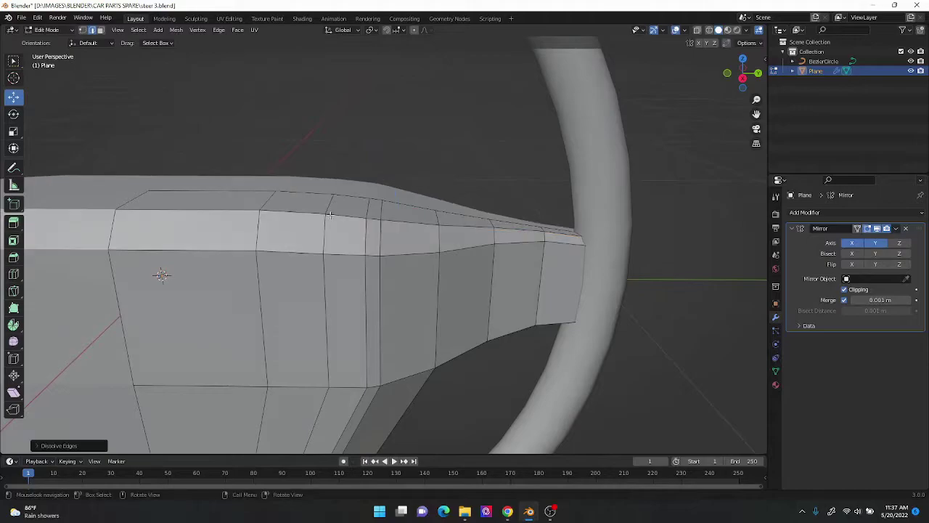
pyautogui.moveTo(436, 218)
pyautogui.mouseDown(button='middle')
pyautogui.moveTo(690, 209)
pyautogui.moveTo(644, 212)
pyautogui.mouseUp(button='middle')
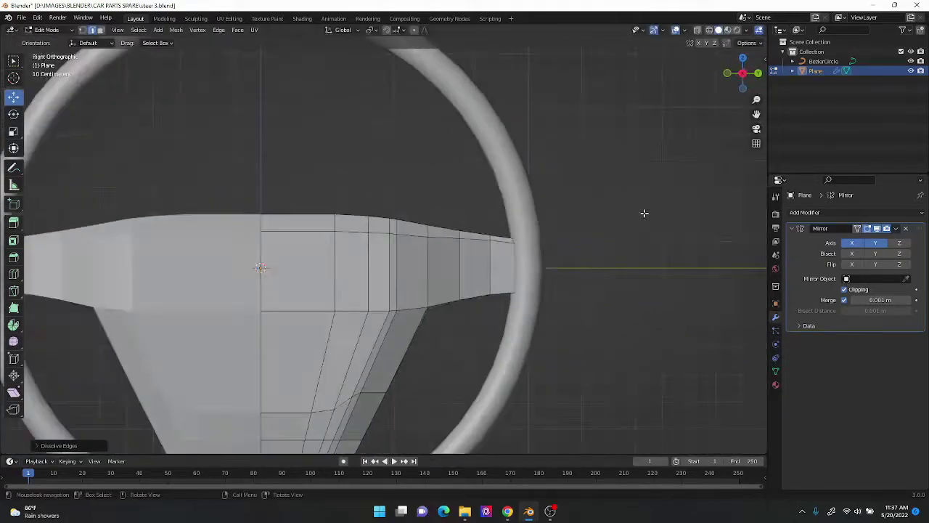
pyautogui.scroll(4, 512, 202)
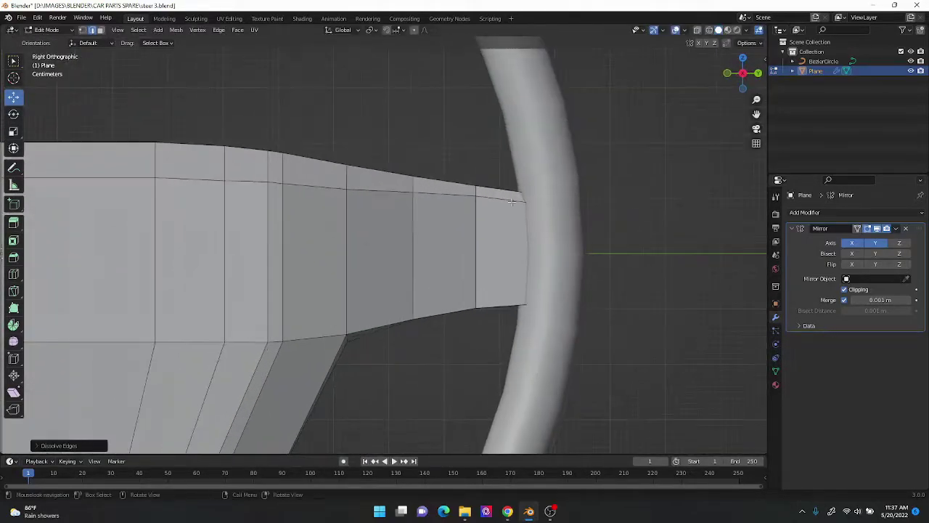
pyautogui.scroll(-5, 399, 118)
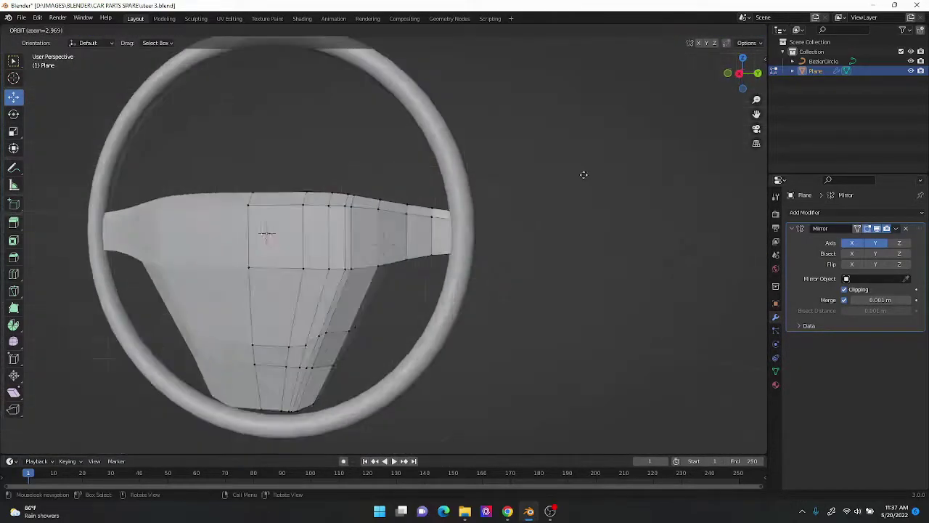
pyautogui.scroll(2, 593, 160)
pyautogui.scroll(2, 593, 159)
# Step: Move the spoke's top edge loop, reposition one top vertex, and return to Object Mode
pyautogui.moveTo(194, 119); pyautogui.dragTo(429, 214)
pyautogui.press('g')
pyautogui.click(345, 138)
pyautogui.scroll(4, 406, 145)
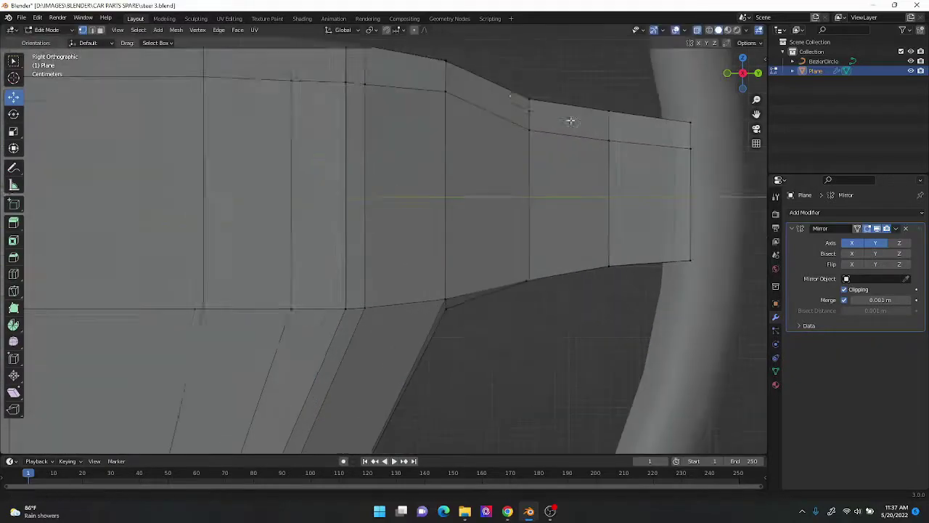
pyautogui.click(476, 153)
pyautogui.moveTo(395, 124); pyautogui.dragTo(407, 125)
pyautogui.scroll(-5, 415, 124)
pyautogui.press('Tab')
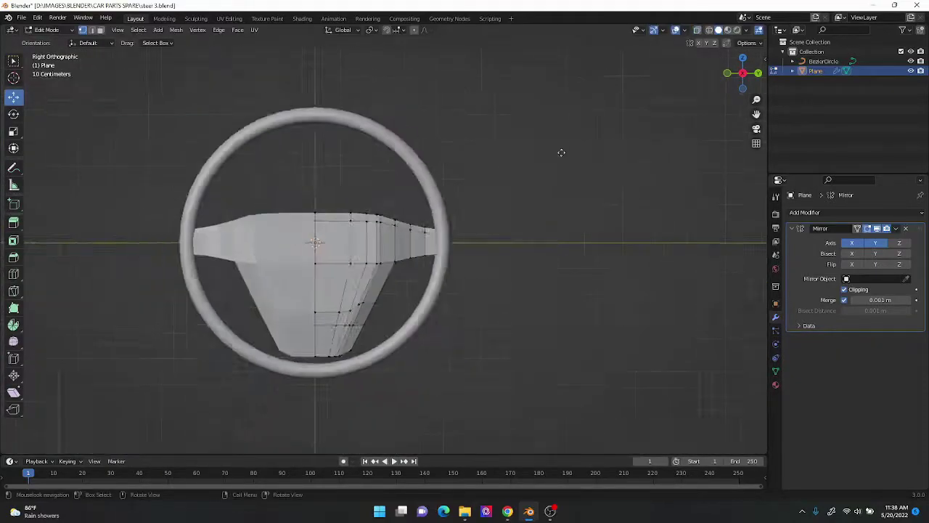
pyautogui.scroll(4, 539, 129)
# Step: Duplicate the hub in place and select an edge loop on the duplicate in Edit Mode
pyautogui.hotkey('shift', 'd')
pyautogui.rightClick(527, 160)
pyautogui.press('Tab')
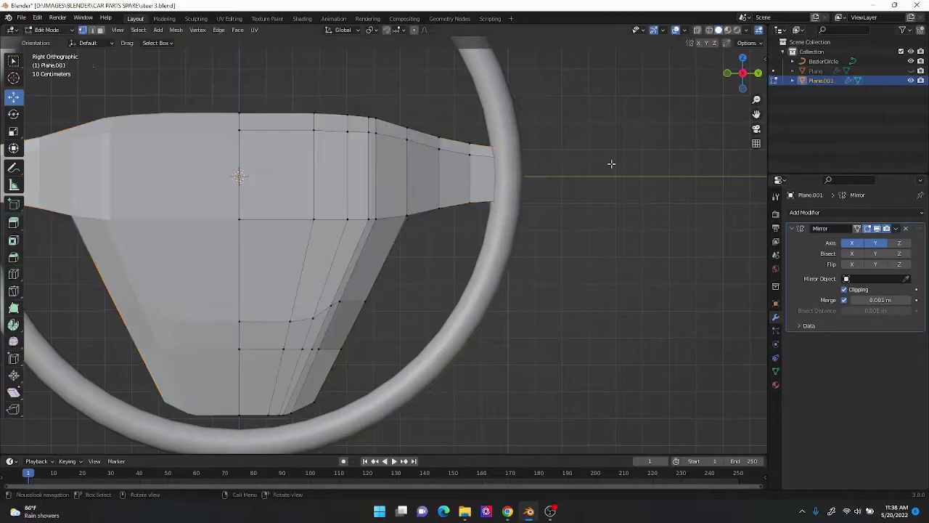
pyautogui.moveTo(508, 217); pyautogui.dragTo(379, 182, button='middle')
pyautogui.keyDown('alt'); pyautogui.click(379, 183); pyautogui.keyUp('alt')
pyautogui.press('g')
pyautogui.press('g')
# Step: Save steer 3.blend and select the hub faces to cut away on the duplicate
pyautogui.moveTo(290, 218)
pyautogui.mouseDown(button='middle')
pyautogui.moveTo(591, 149)
pyautogui.moveTo(614, 315)
pyautogui.mouseUp(button='middle')
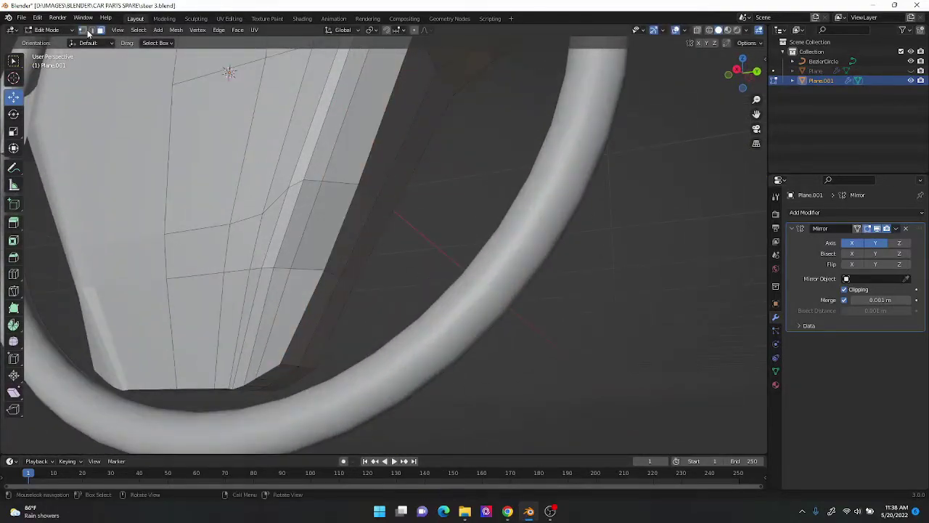
pyautogui.moveTo(315, 302); pyautogui.dragTo(473, 181, button='middle')
pyautogui.hotkey('ctrl', 's')
pyautogui.press('KP_3')
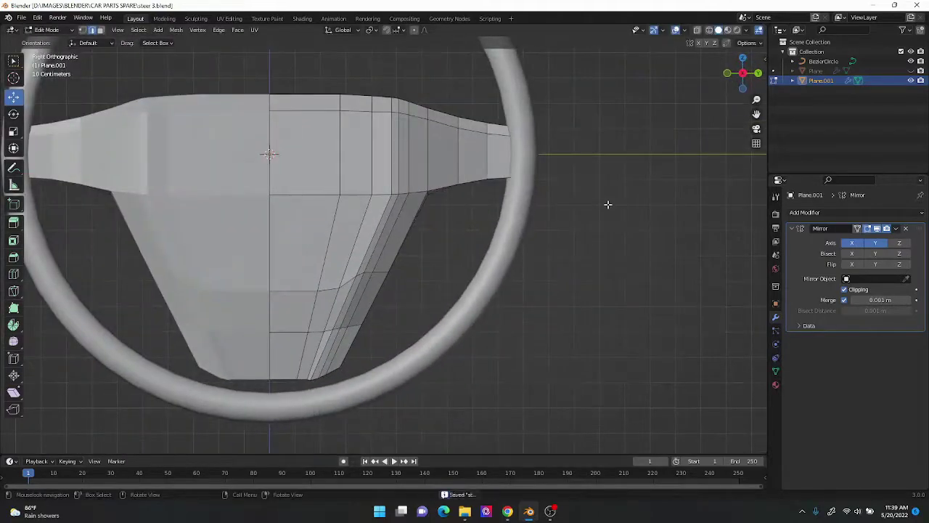
pyautogui.press('Tab')
pyautogui.press('Tab')
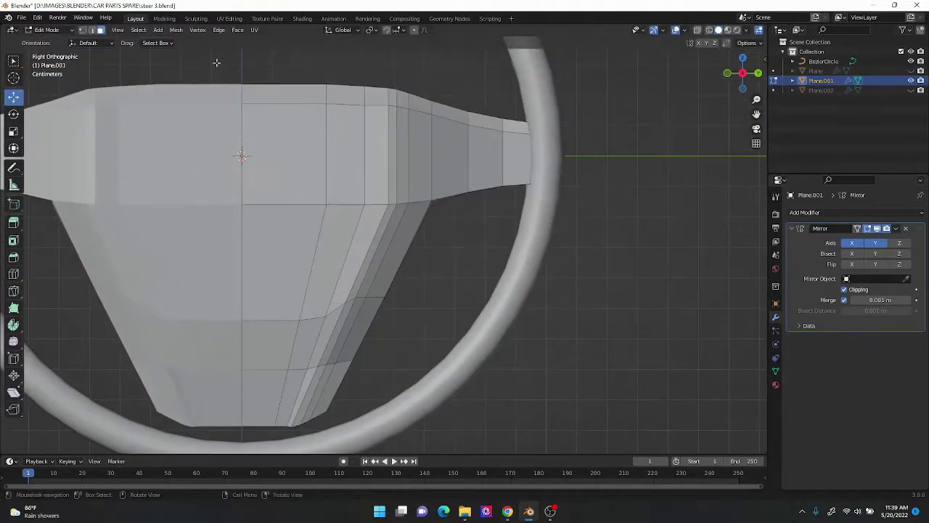
pyautogui.rightClick(321, 199)
pyautogui.click(322, 199)
pyautogui.moveTo(295, 253)
pyautogui.mouseDown(button='middle')
pyautogui.moveTo(135, 59)
pyautogui.moveTo(10, 57)
pyautogui.mouseUp(button='middle')
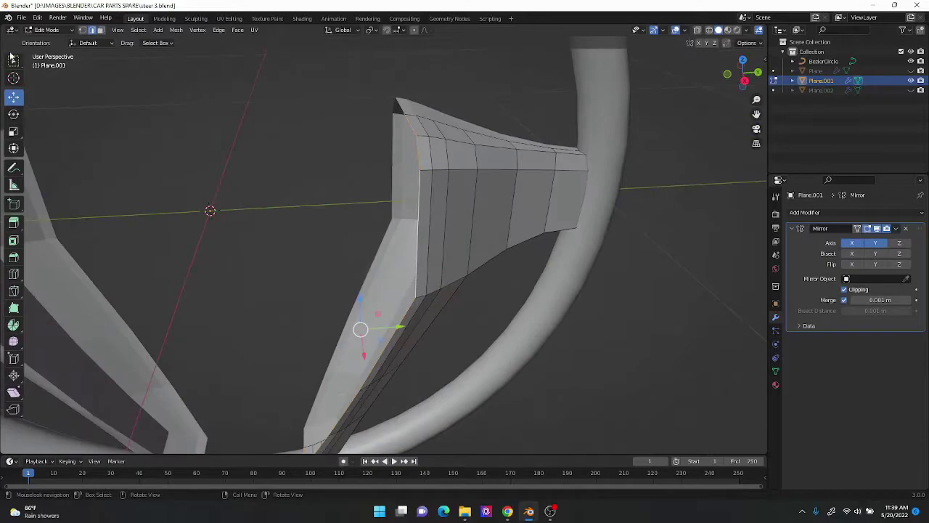
pyautogui.moveTo(557, 172)
pyautogui.mouseDown(button='middle')
pyautogui.moveTo(560, 281)
pyautogui.moveTo(540, 207)
pyautogui.moveTo(583, 210)
pyautogui.moveTo(615, 85)
pyautogui.moveTo(601, 187)
pyautogui.moveTo(498, 176)
pyautogui.mouseUp(button='middle')
pyautogui.press('KP_1')
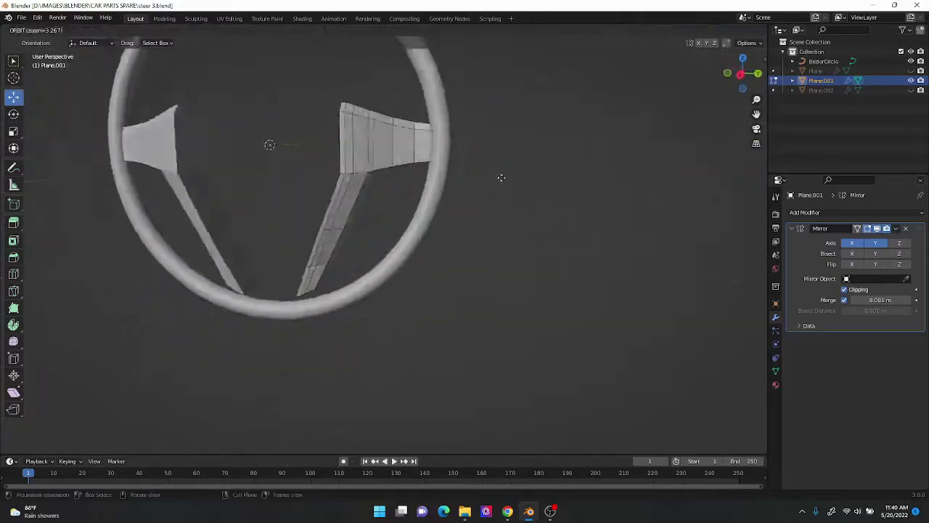
# Step: Bevel the spoke and cut a new supporting edge loop across it
pyautogui.scroll(5, 467, 241)
pyautogui.click(423, 201)
pyautogui.moveTo(423, 201)
pyautogui.mouseDown(button='middle')
pyautogui.moveTo(390, 276)
pyautogui.moveTo(429, 353)
pyautogui.moveTo(294, 228)
pyautogui.moveTo(388, 288)
pyautogui.moveTo(425, 269)
pyautogui.moveTo(387, 342)
pyautogui.moveTo(253, 176)
pyautogui.moveTo(348, 361)
pyautogui.moveTo(19, 174)
pyautogui.mouseUp(button='middle')
pyautogui.hotkey('ctrl', 'r')
pyautogui.click(294, 228)
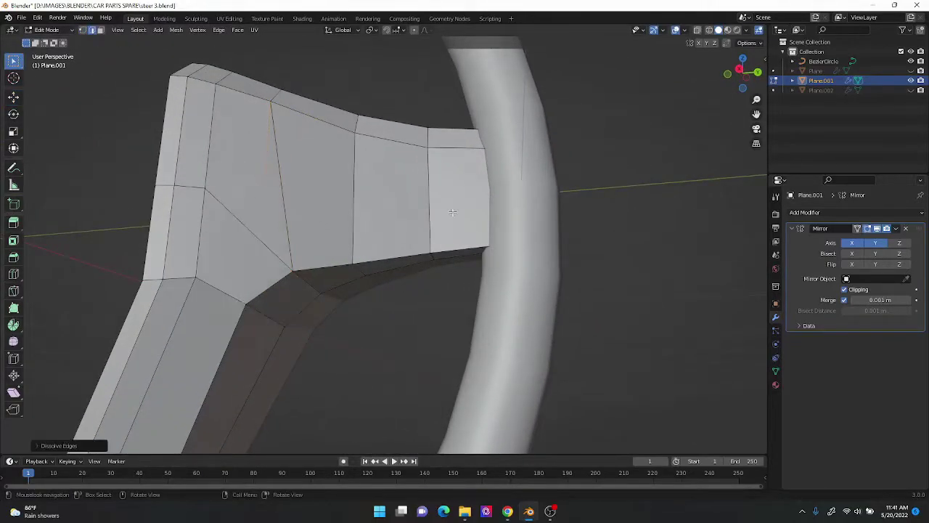
# Step: Save steer 3.blend again and view the spoke end in perspective
pyautogui.moveTo(452, 212)
pyautogui.mouseDown(button='middle')
pyautogui.moveTo(498, 222)
pyautogui.moveTo(552, 266)
pyautogui.mouseUp(button='middle')
pyautogui.scroll(3, 551, 266)
pyautogui.scroll(-1, 540, 268)
pyautogui.hotkey('ctrl', 's')
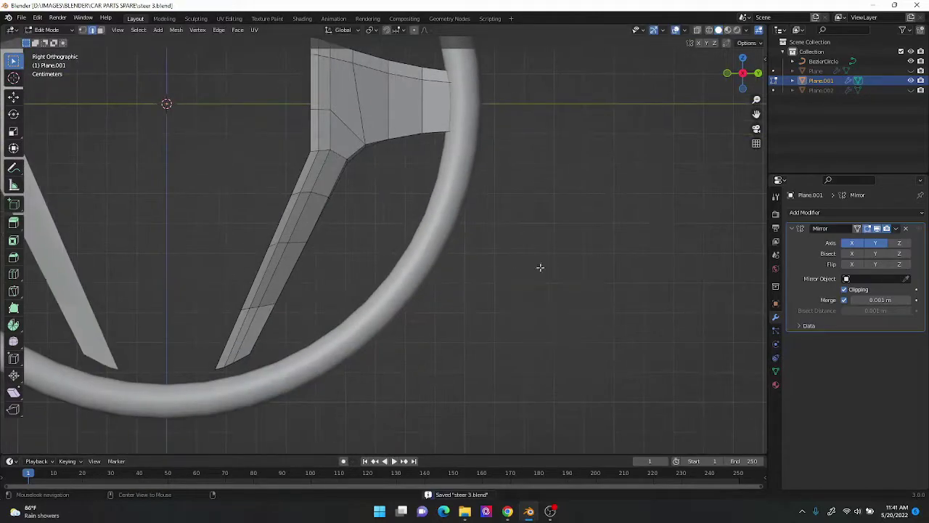
pyautogui.scroll(2, 281, 269)
pyautogui.scroll(-2, 391, 206)
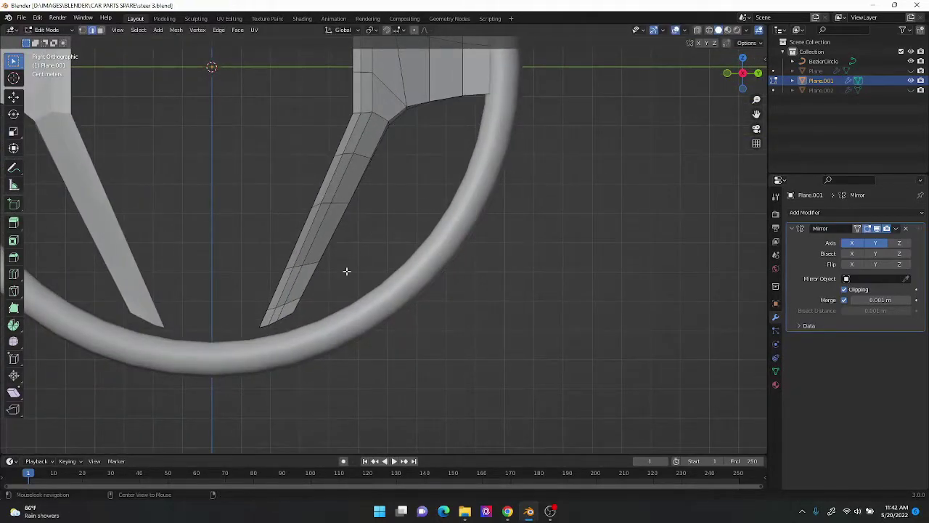
pyautogui.scroll(2, 346, 271)
pyautogui.moveTo(345, 257)
pyautogui.mouseDown(button='middle')
pyautogui.moveTo(286, 276)
pyautogui.moveTo(579, 232)
pyautogui.mouseUp(button='middle')
# Step: Extrude the spoke's end face out to the rim
pyautogui.scroll(2, 307, 353)
pyautogui.click(306, 352)
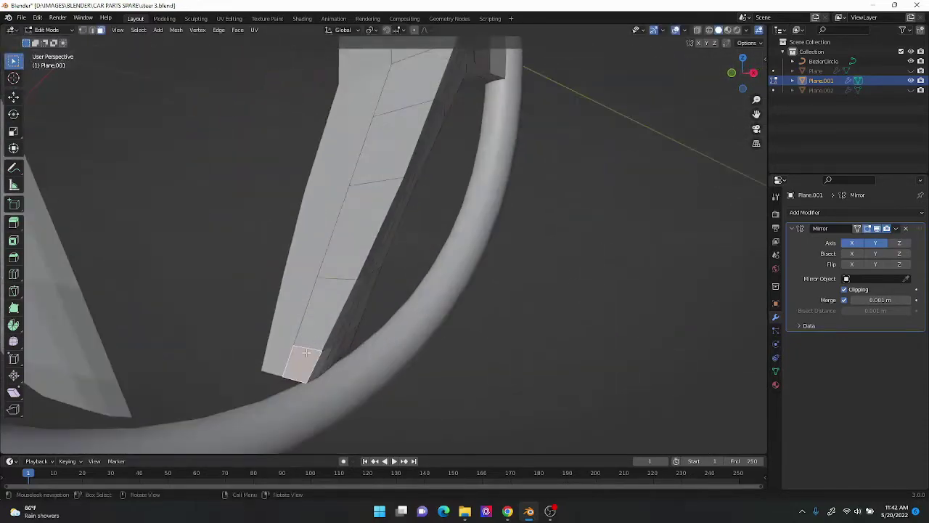
pyautogui.press('KP_3')
pyautogui.press('e')
pyautogui.click(132, 90)
pyautogui.scroll(-2, 587, 249)
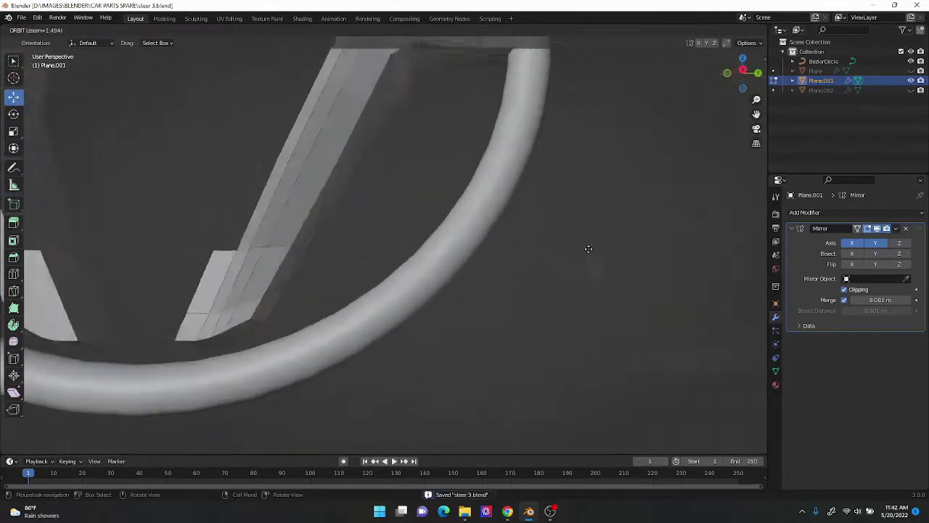
pyautogui.scroll(-2, 548, 251)
pyautogui.moveTo(547, 251); pyautogui.dragTo(533, 298, button='middle')
pyautogui.scroll(3, 533, 298)
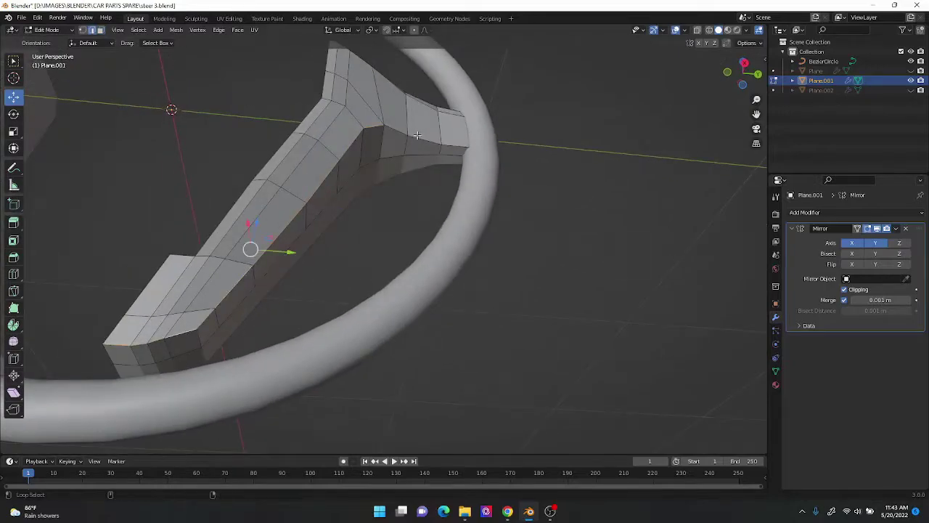
pyautogui.scroll(2, 417, 135)
pyautogui.moveTo(418, 135); pyautogui.dragTo(602, 201, button='middle')
# Step: Save steer 3.blend and frame the spoke-rim joint in side view
pyautogui.hotkey('ctrl', 's')
pyautogui.scroll(-3, 551, 158)
pyautogui.scroll(-3, 505, 253)
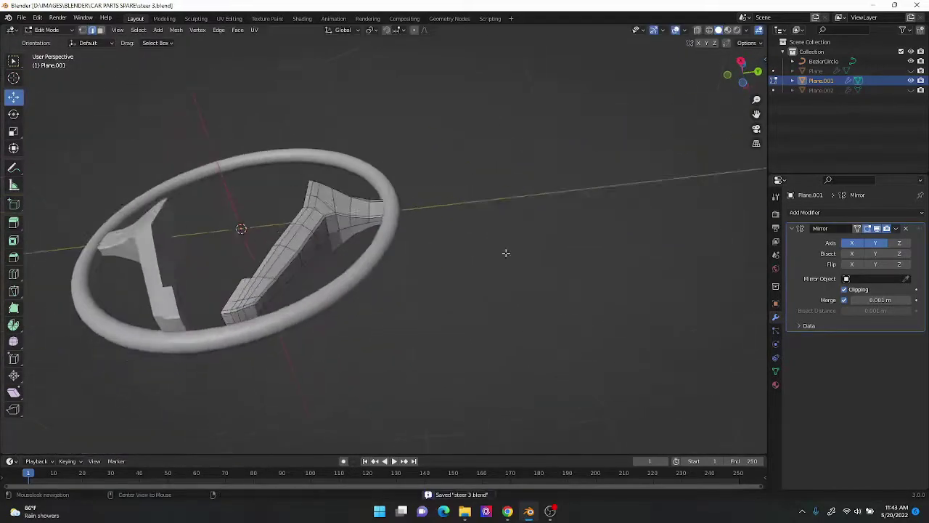
pyautogui.press('KP_3')
pyautogui.scroll(3, 475, 353)
pyautogui.scroll(2, 570, 289)
pyautogui.scroll(1, 570, 288)
pyautogui.scroll(1, 515, 223)
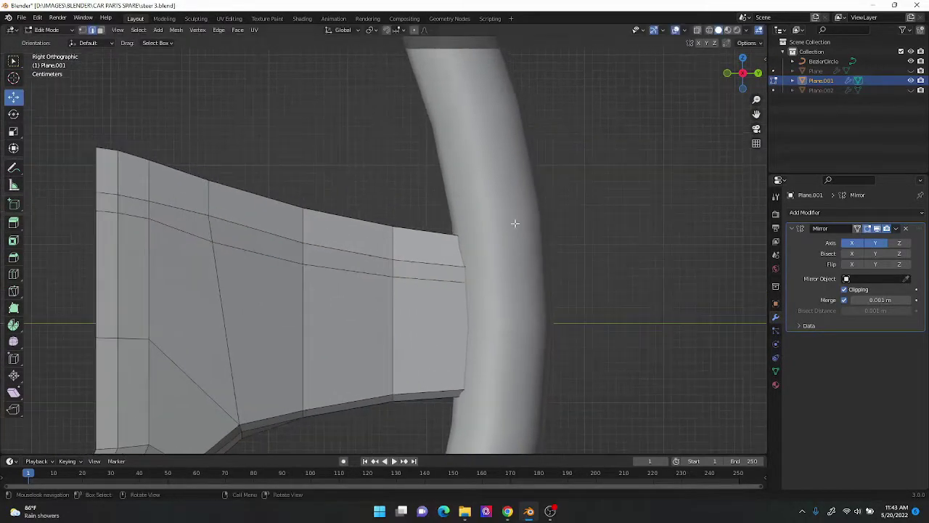
pyautogui.keyDown('shift'); pyautogui.moveTo(172, 103); pyautogui.dragTo(208, 125, button='middle'); pyautogui.keyUp('shift')
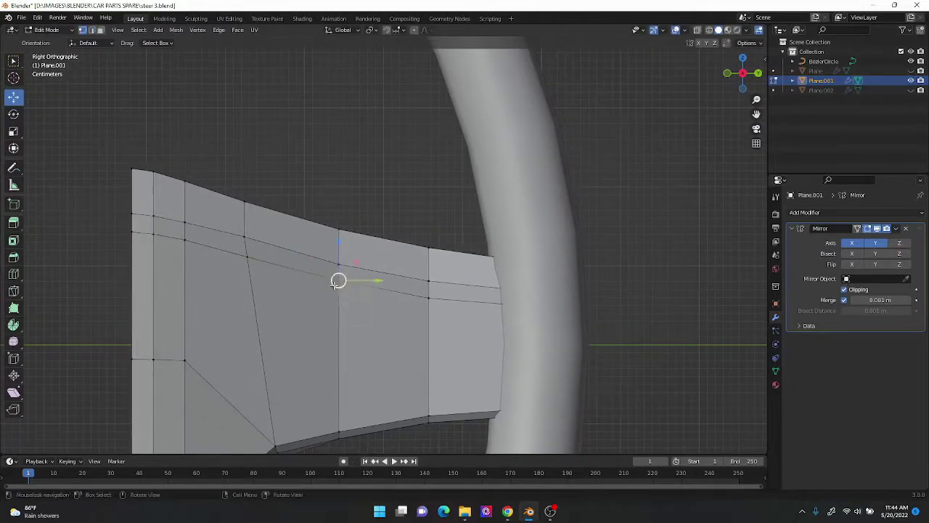
pyautogui.scroll(-4, 529, 266)
pyautogui.scroll(5, 288, 266)
# Step: Insert an edge loop along the spoke and slide it toward the rim joint
pyautogui.press('g')
pyautogui.press('g')
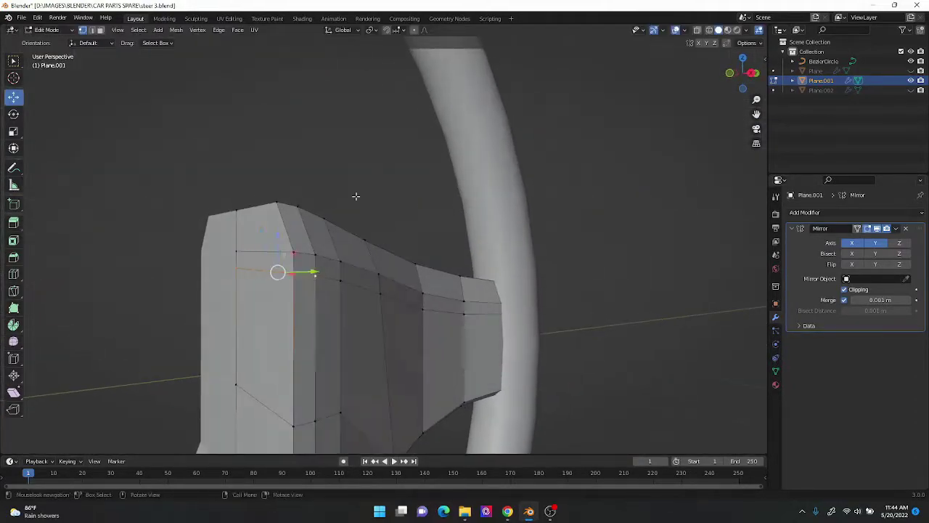
pyautogui.scroll(-4, 292, 278)
pyautogui.scroll(2, 464, 269)
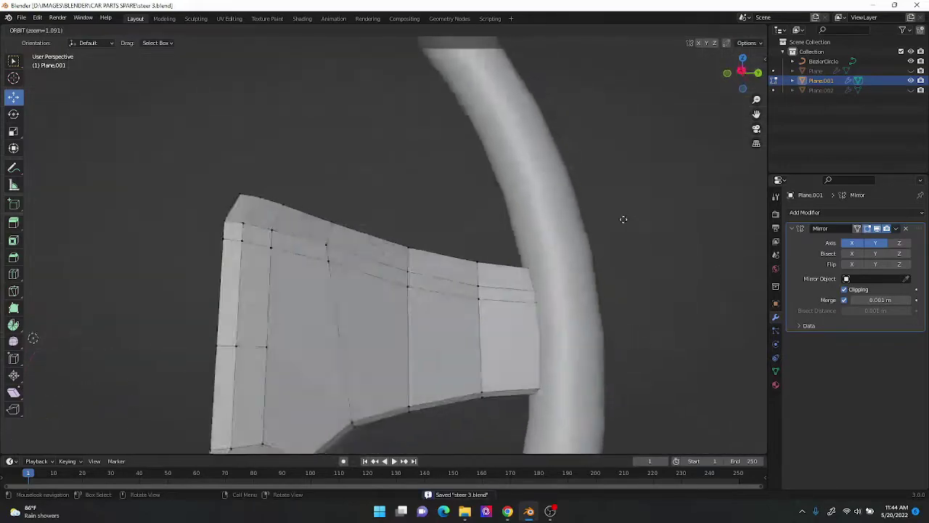
pyautogui.scroll(2, 647, 257)
pyautogui.scroll(1, 647, 257)
pyautogui.press('g')
pyautogui.press('g')
pyautogui.click(305, 243)
pyautogui.moveTo(304, 244); pyautogui.dragTo(586, 235, button='middle')
# Step: Save steer 3.blend and inspect the new loops close up on the spoke
pyautogui.hotkey('ctrl', 's')
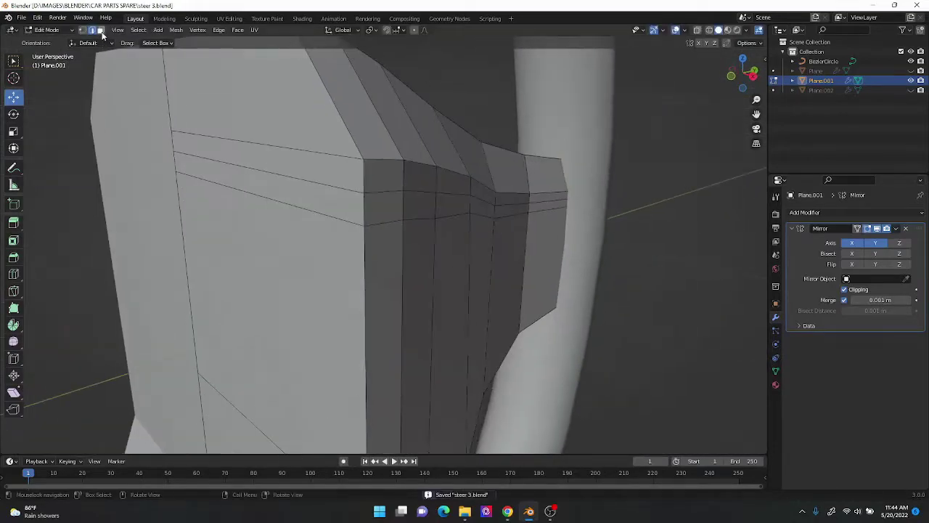
pyautogui.scroll(-1, 695, 150)
pyautogui.scroll(-4, 641, 166)
pyautogui.scroll(3, 618, 240)
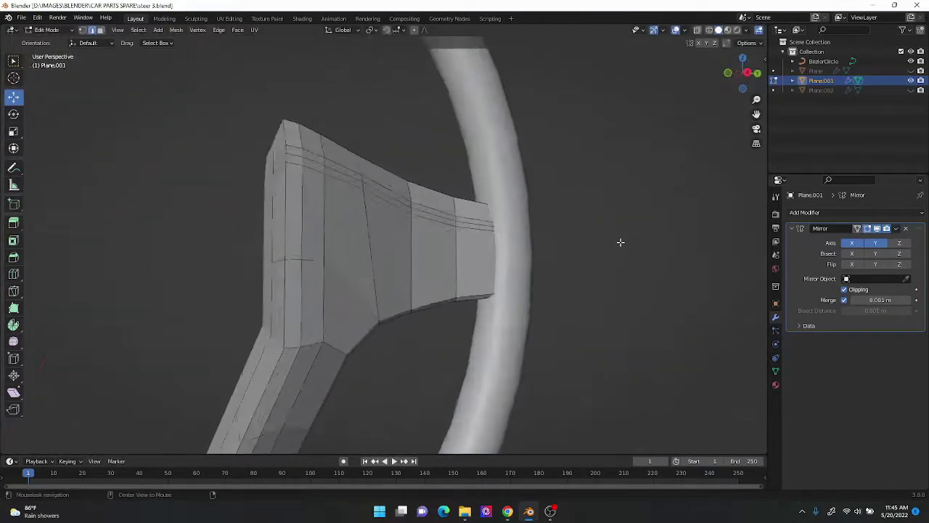
pyautogui.scroll(2, 347, 270)
pyautogui.moveTo(524, 186); pyautogui.dragTo(572, 213, button='middle')
pyautogui.scroll(3, 484, 205)
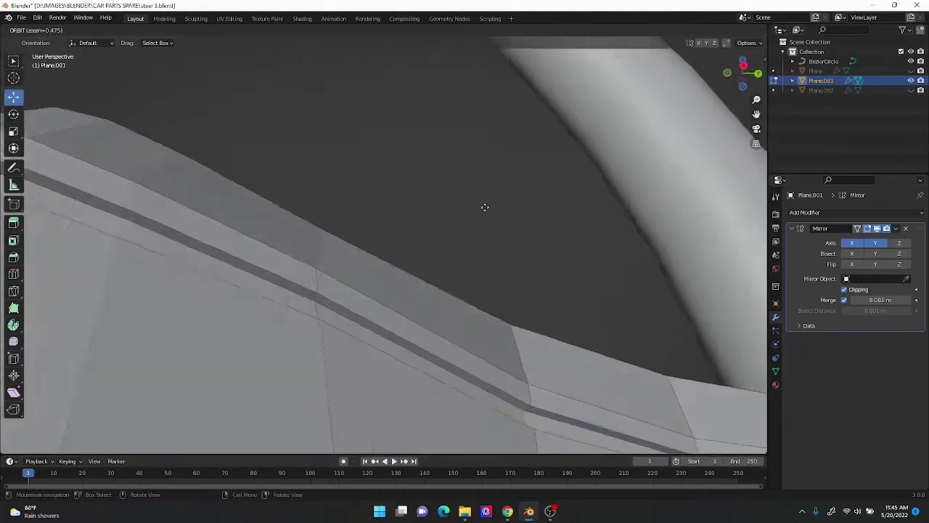
pyautogui.scroll(-4, 528, 241)
pyautogui.scroll(3, 528, 241)
# Step: Select a face on the spoke's upper edge near the rim to form the groove, then save
pyautogui.click(167, 249)
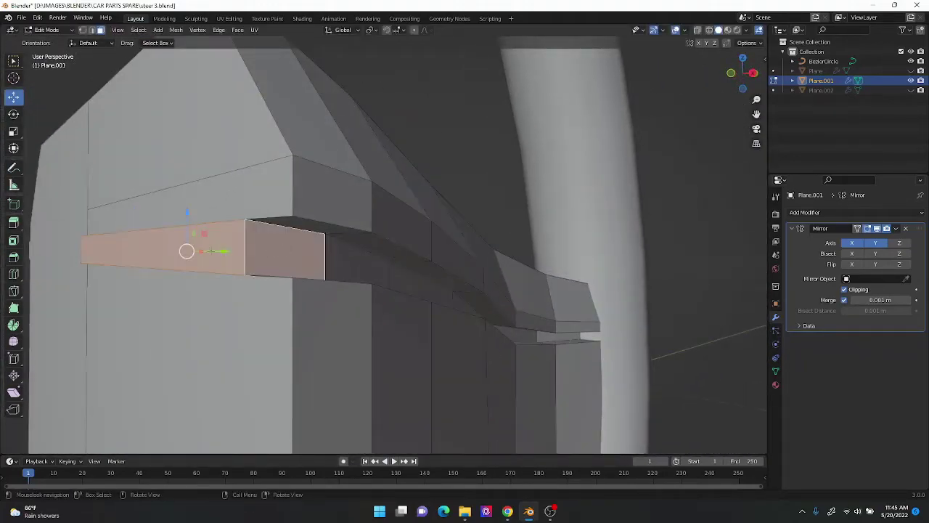
pyautogui.moveTo(167, 249)
pyautogui.mouseDown(button='middle')
pyautogui.moveTo(368, 282)
pyautogui.moveTo(193, 210)
pyautogui.moveTo(479, 322)
pyautogui.mouseUp(button='middle')
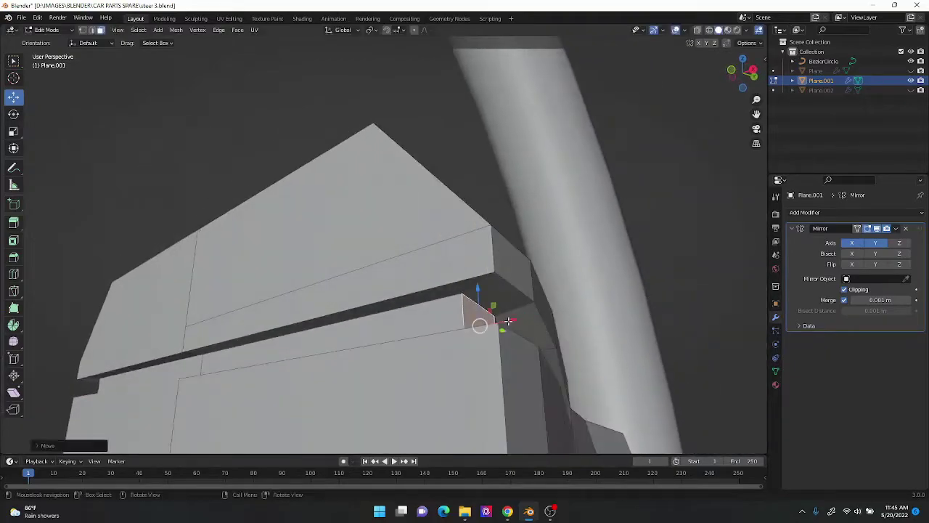
pyautogui.scroll(-3, 324, 235)
pyautogui.scroll(2, 354, 180)
pyautogui.scroll(2, 353, 181)
pyautogui.scroll(-5, 510, 239)
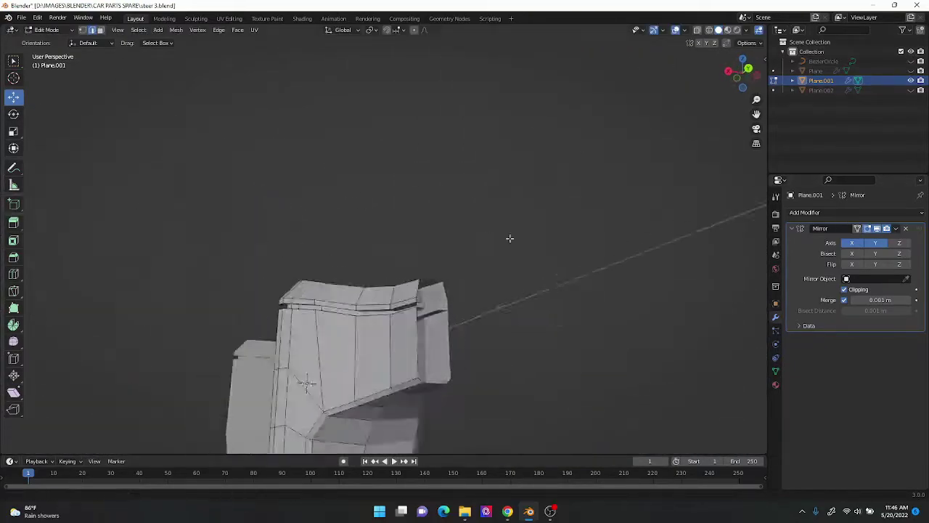
pyautogui.moveTo(511, 239); pyautogui.dragTo(219, 87, button='middle')
pyautogui.moveTo(427, 214)
pyautogui.mouseDown(button='middle')
pyautogui.moveTo(559, 245)
pyautogui.moveTo(505, 201)
pyautogui.moveTo(407, 240)
pyautogui.mouseUp(button='middle')
pyautogui.hotkey('ctrl', 's')
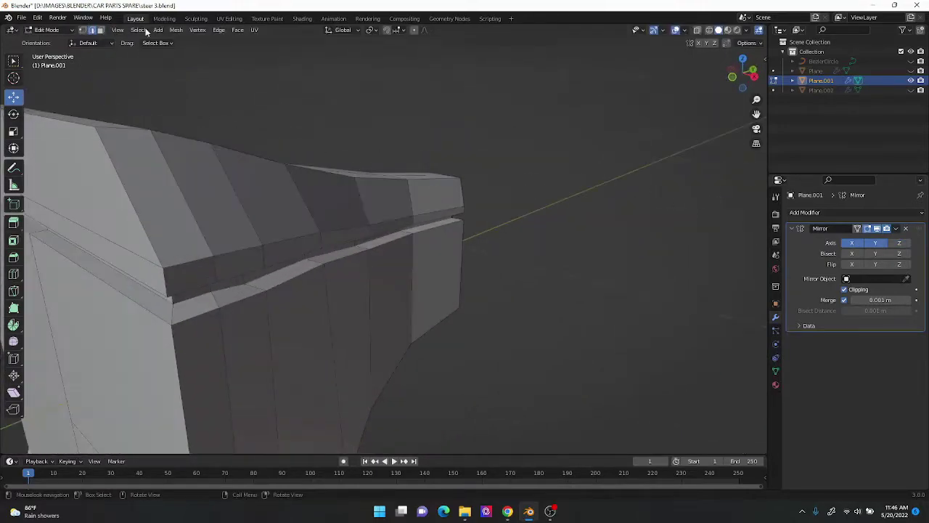
# Step: Apply an edge crease to the edge loop lining the groove
pyautogui.keyDown('alt'); pyautogui.click(365, 304); pyautogui.keyUp('alt')
pyautogui.moveTo(365, 315)
pyautogui.mouseDown(button='middle')
pyautogui.moveTo(521, 172)
pyautogui.moveTo(554, 216)
pyautogui.moveTo(554, 266)
pyautogui.moveTo(514, 257)
pyautogui.moveTo(456, 334)
pyautogui.moveTo(519, 258)
pyautogui.moveTo(457, 90)
pyautogui.moveTo(323, 305)
pyautogui.mouseUp(button='middle')
pyautogui.hotkey('shift', 'e')
pyautogui.click(516, 253)
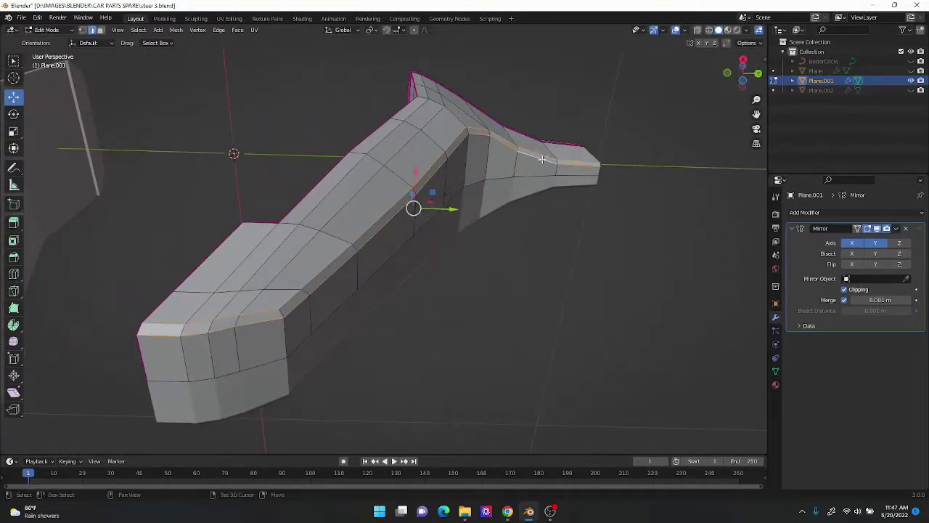
# Step: Add a Subdivision Surface modifier to the spoke with viewport level 0
pyautogui.press('Tab')
pyautogui.hotkey('ctrl', '2')
pyautogui.moveTo(567, 161)
pyautogui.mouseDown(button='middle')
pyautogui.moveTo(601, 186)
pyautogui.moveTo(620, 168)
pyautogui.moveTo(498, 259)
pyautogui.moveTo(608, 287)
pyautogui.mouseUp(button='middle')
pyautogui.press('Return')
pyautogui.scroll(8, 668, 253)
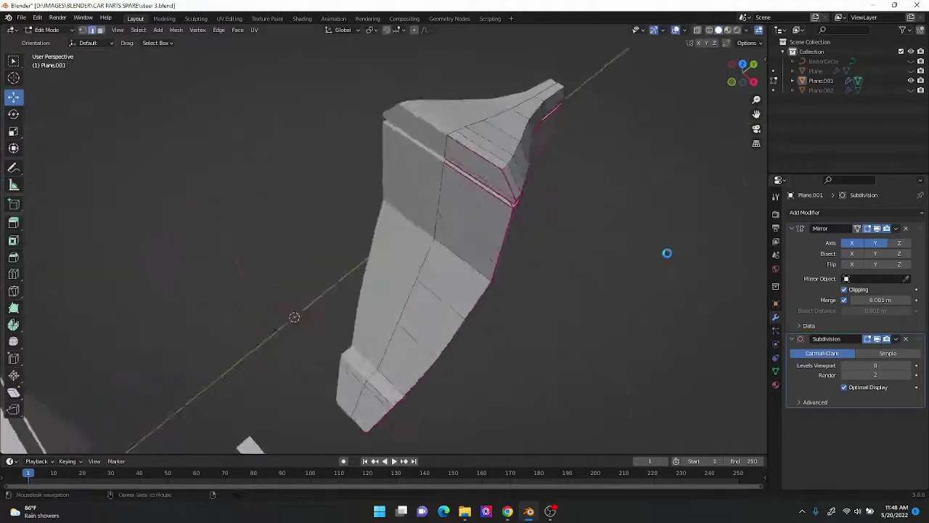
pyautogui.moveTo(667, 253)
pyautogui.mouseDown(button='middle')
pyautogui.moveTo(465, 291)
pyautogui.moveTo(485, 250)
pyautogui.moveTo(435, 259)
pyautogui.moveTo(124, 195)
pyautogui.mouseUp(button='middle')
# Step: Dissolve the selected spoke faces and knife-cut a supporting edge along its side
pyautogui.press('Tab')
pyautogui.moveTo(506, 175); pyautogui.dragTo(523, 320, button='middle')
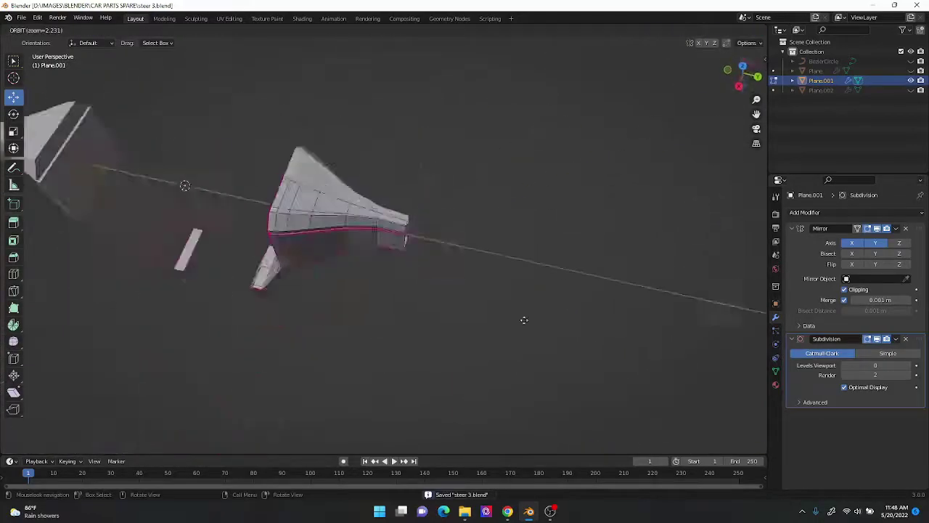
pyautogui.scroll(5, 523, 319)
pyautogui.moveTo(481, 249); pyautogui.dragTo(489, 193, button='middle')
pyautogui.press('x')
pyautogui.click(326, 240)
pyautogui.moveTo(325, 240); pyautogui.dragTo(472, 207, button='middle')
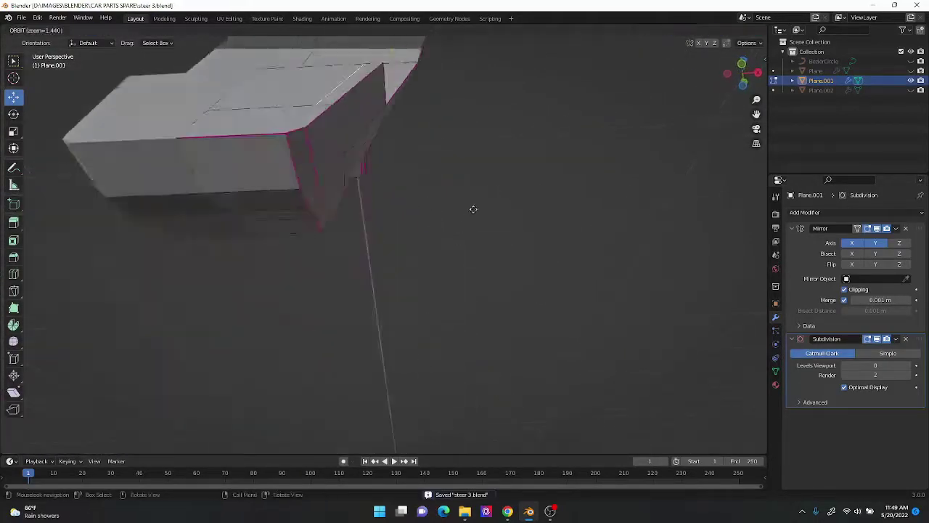
pyautogui.scroll(3, 472, 208)
pyautogui.press('Return')
pyautogui.moveTo(406, 113)
pyautogui.mouseDown(button='middle')
pyautogui.moveTo(462, 268)
pyautogui.moveTo(628, 210)
pyautogui.moveTo(378, 146)
pyautogui.mouseUp(button='middle')
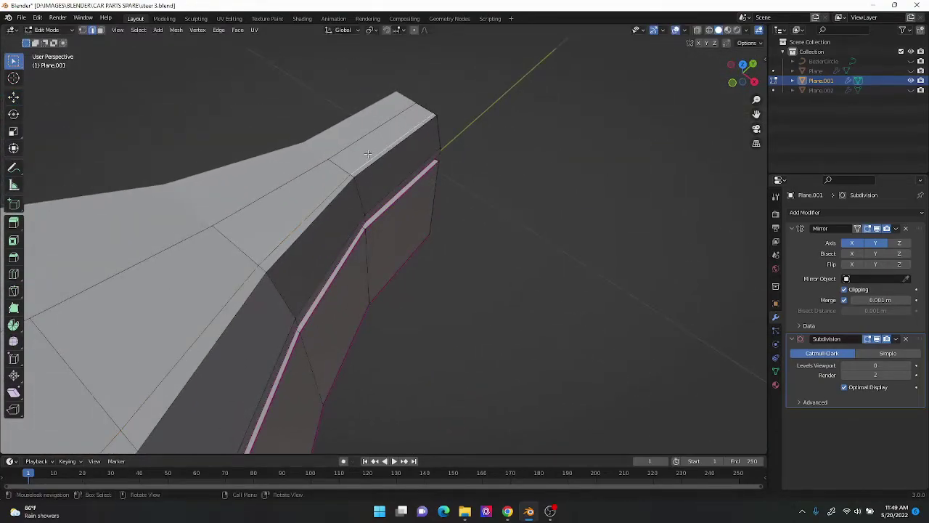
pyautogui.click(257, 261)
# Step: Raise the spoke's subdivision to level 3 and save steer 3.blend
pyautogui.press('Tab')
pyautogui.hotkey('ctrl', '3')
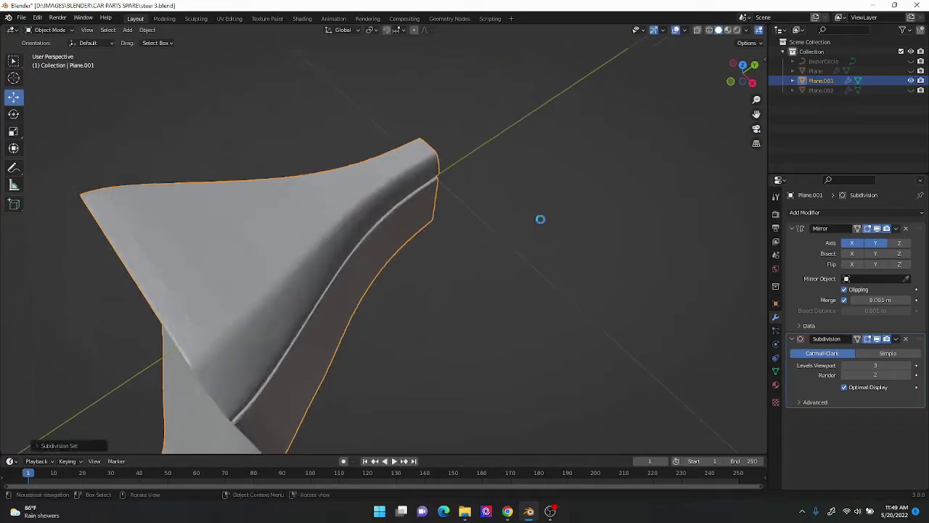
pyautogui.press('KP_3')
pyautogui.moveTo(541, 124); pyautogui.dragTo(618, 246, button='middle')
pyautogui.hotkey('ctrl', 's')
pyautogui.press('Tab')
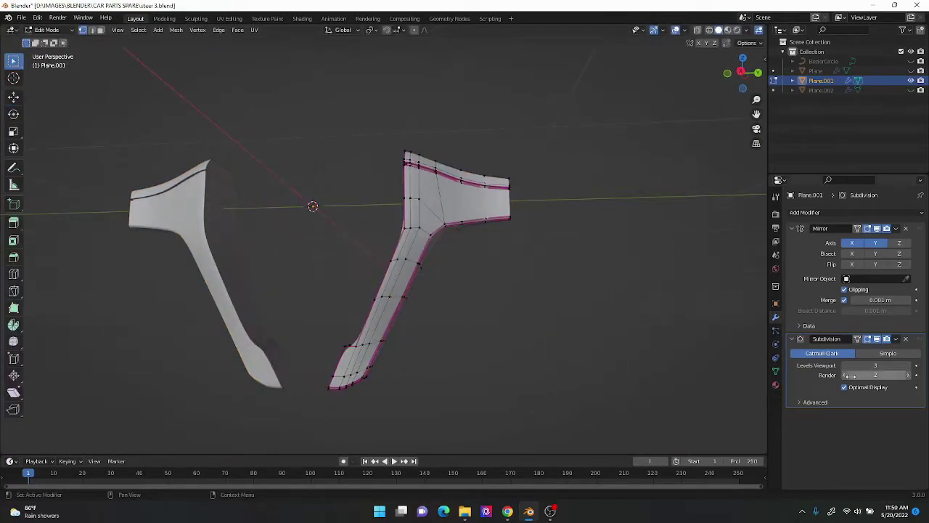
# Step: Drop the spoke to subdivision level 0, finish the crease adjustment, and save
pyautogui.hotkey('ctrl', '0')
pyautogui.scroll(5, 446, 370)
pyautogui.scroll(3, 445, 370)
pyautogui.moveTo(549, 307)
pyautogui.mouseDown(button='middle')
pyautogui.moveTo(562, 341)
pyautogui.moveTo(543, 353)
pyautogui.moveTo(394, 291)
pyautogui.moveTo(318, 307)
pyautogui.moveTo(591, 259)
pyautogui.mouseUp(button='middle')
pyautogui.click(360, 299)
pyautogui.hotkey('ctrl', 's')
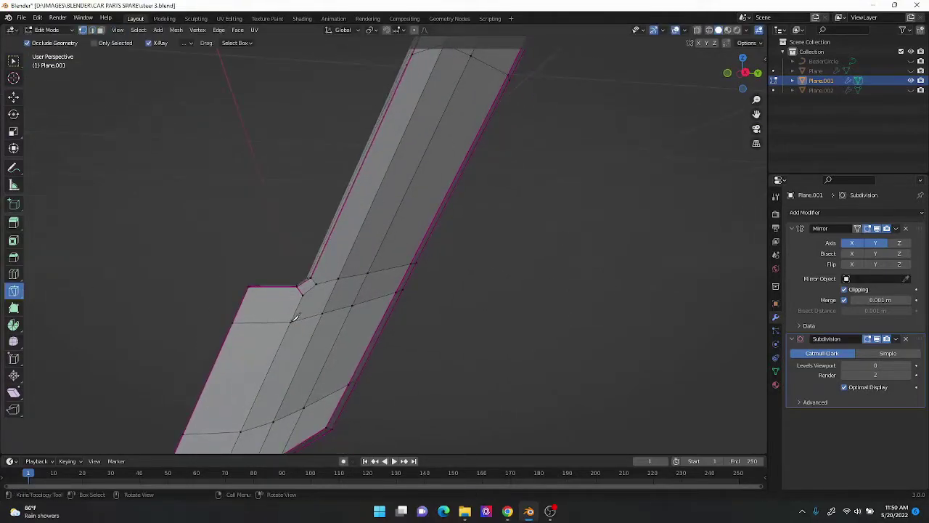
# Step: Dissolve the stray edge at the spoke's notch and slide the neighbouring edge along the spoke
pyautogui.moveTo(341, 296); pyautogui.dragTo(348, 255, button='middle')
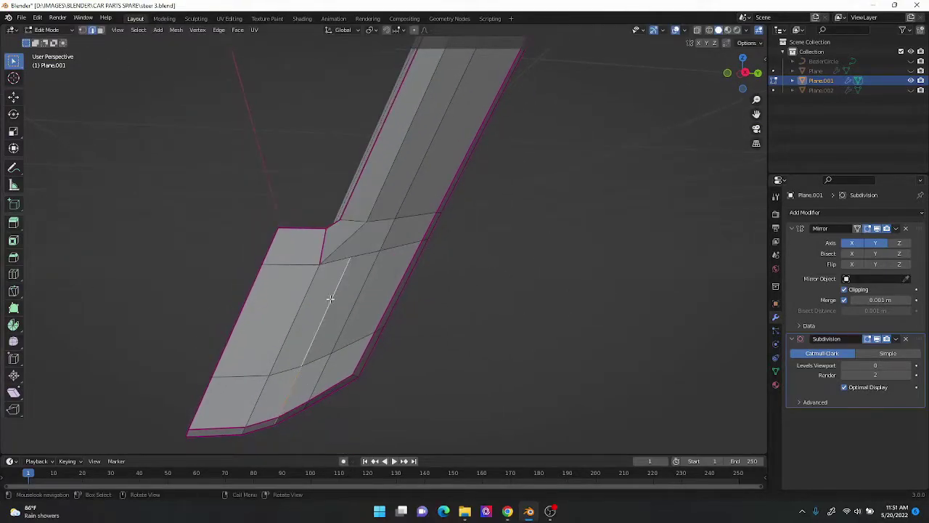
pyautogui.hotkey('ctrl', 'x')
pyautogui.hotkey('ctrl', 's')
pyautogui.moveTo(331, 298)
pyautogui.mouseDown(button='middle')
pyautogui.moveTo(460, 288)
pyautogui.moveTo(378, 278)
pyautogui.moveTo(104, 40)
pyautogui.mouseUp(button='middle')
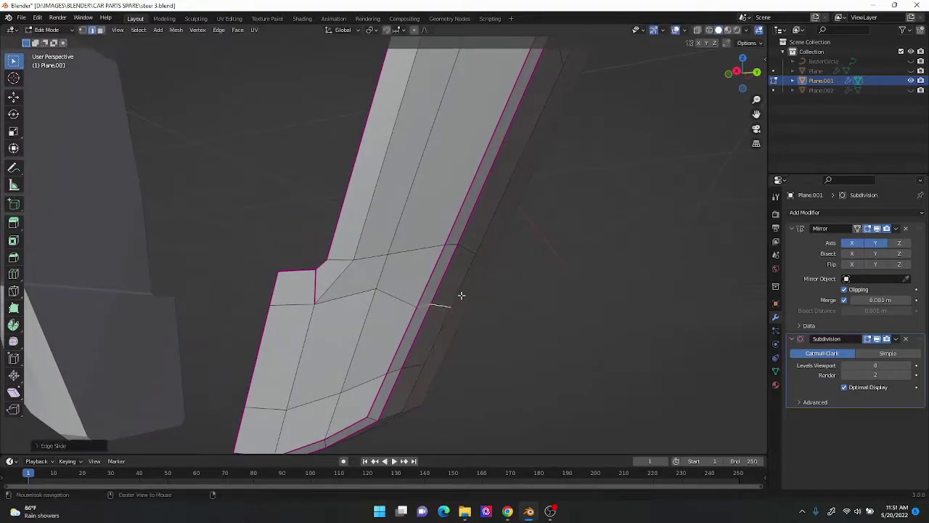
pyautogui.press('1')
pyautogui.hotkey('ctrl', 's')
pyautogui.click(330, 288)
pyautogui.hotkey('ctrl', 's')
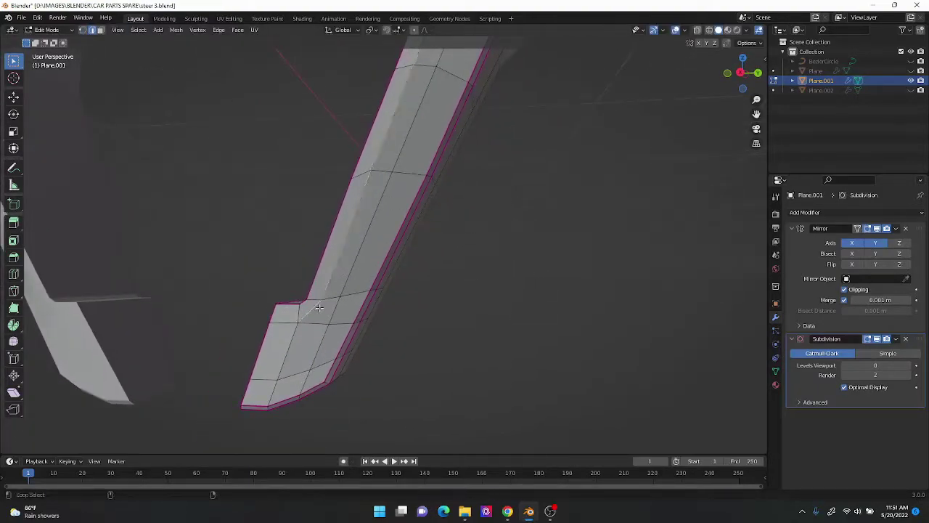
# Step: Compare the reworked spoke at subdivision level 3 against level 0
pyautogui.moveTo(318, 307)
pyautogui.mouseDown(button='middle')
pyautogui.moveTo(552, 276)
pyautogui.moveTo(577, 253)
pyautogui.moveTo(426, 331)
pyautogui.moveTo(644, 292)
pyautogui.moveTo(430, 315)
pyautogui.mouseUp(button='middle')
pyautogui.press('Tab')
pyautogui.hotkey('ctrl', '3')
pyautogui.press('Tab')
pyautogui.hotkey('ctrl', '0')
pyautogui.scroll(2, 508, 290)
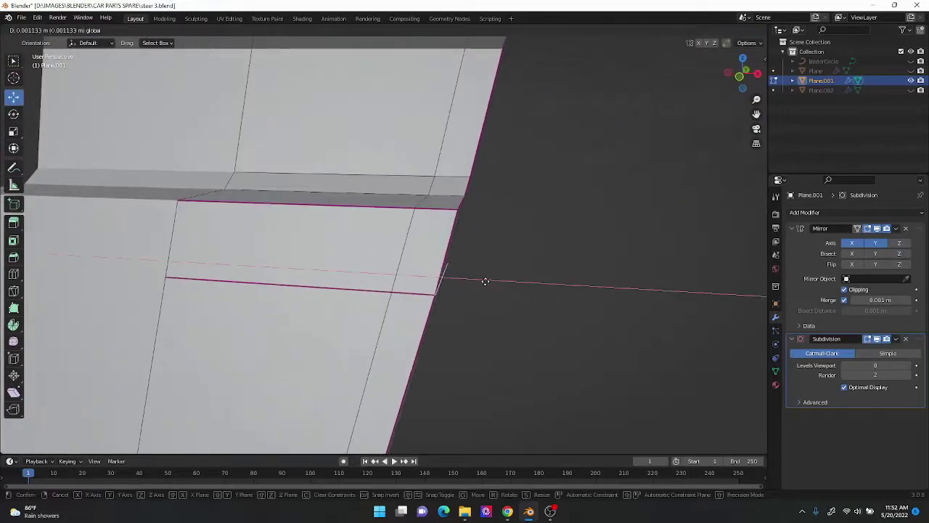
pyautogui.scroll(-5, 494, 283)
pyautogui.press('Tab')
pyautogui.scroll(-3, 532, 242)
pyautogui.hotkey('ctrl', '3')
pyautogui.moveTo(532, 242); pyautogui.dragTo(518, 227, button='middle')
pyautogui.hotkey('ctrl', '0')
pyautogui.scroll(3, 336, 240)
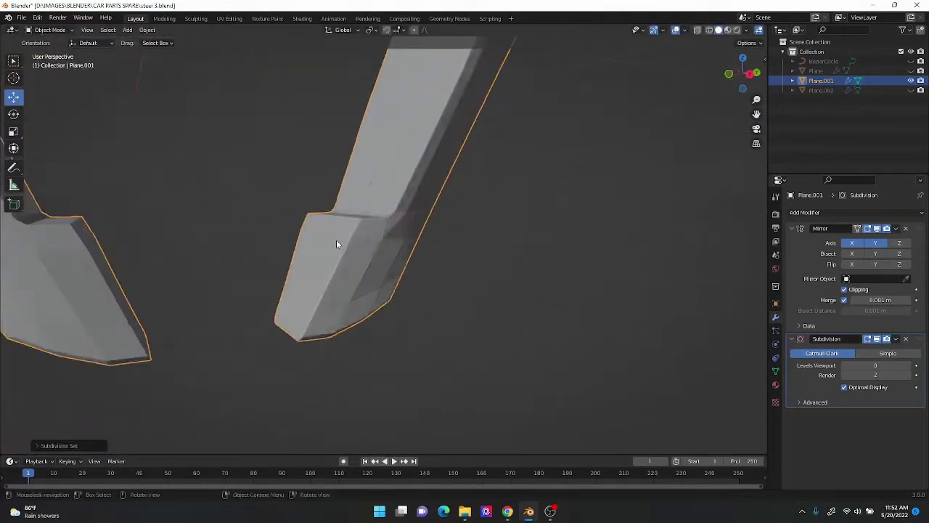
pyautogui.press('Tab')
pyautogui.scroll(3, 317, 247)
# Step: Move the selected edge near the notch and recheck the spoke smoothed at level 3
pyautogui.press('g')
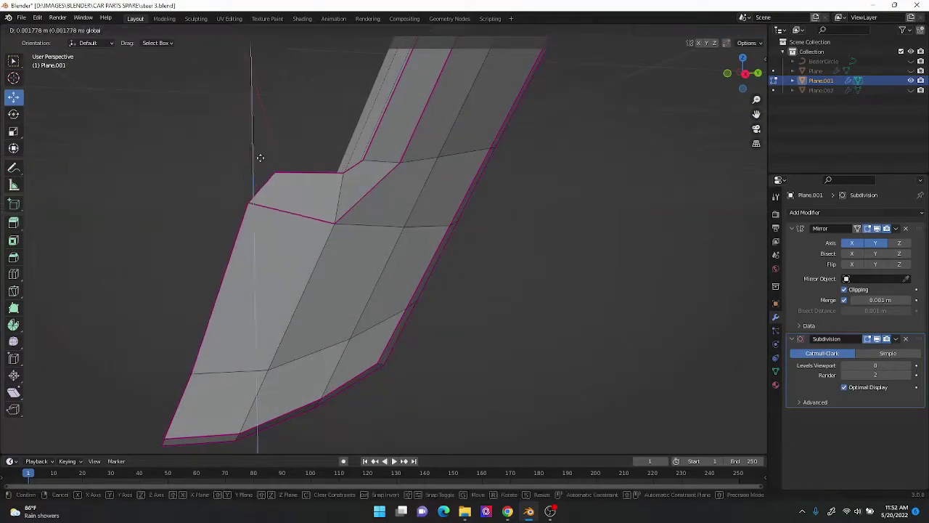
pyautogui.keyDown('shift'); pyautogui.moveTo(373, 208); pyautogui.dragTo(565, 210, button='middle'); pyautogui.keyUp('shift')
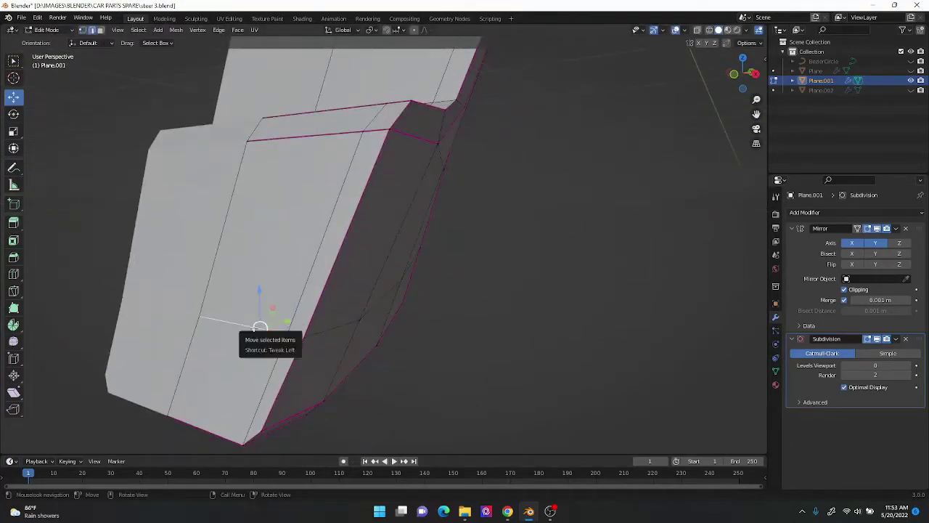
pyautogui.press('Tab')
pyautogui.moveTo(447, 254); pyautogui.dragTo(413, 323, button='middle')
pyautogui.press('Tab')
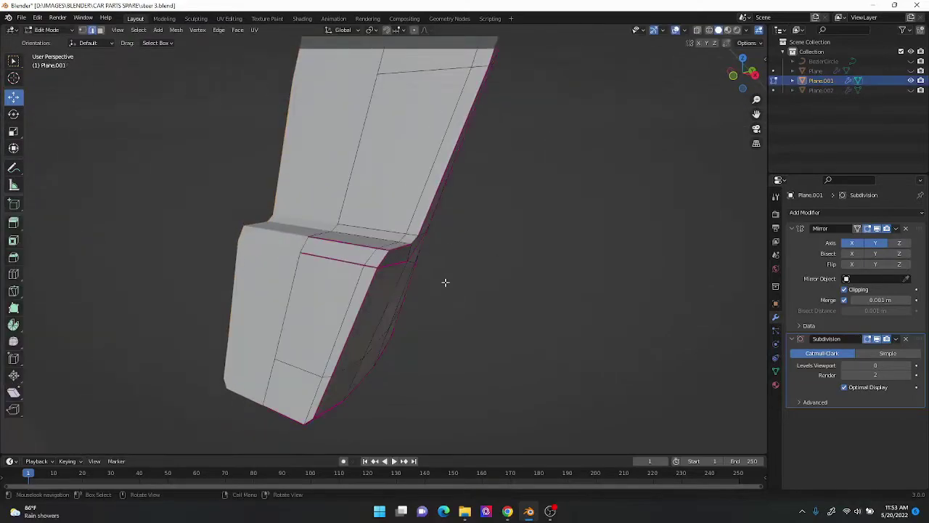
pyautogui.moveTo(443, 282)
pyautogui.mouseDown(button='middle')
pyautogui.moveTo(622, 284)
pyautogui.moveTo(564, 280)
pyautogui.moveTo(535, 266)
pyautogui.moveTo(730, 177)
pyautogui.mouseUp(button='middle')
pyautogui.press('Tab')
pyautogui.hotkey('ctrl', '3')
pyautogui.press('KP_3')
pyautogui.scroll(-5, 508, 231)
# Step: Select the hub cover Plane.002 and enter Edit Mode with the selection cleared
pyautogui.hotkey('ctrl', 's')
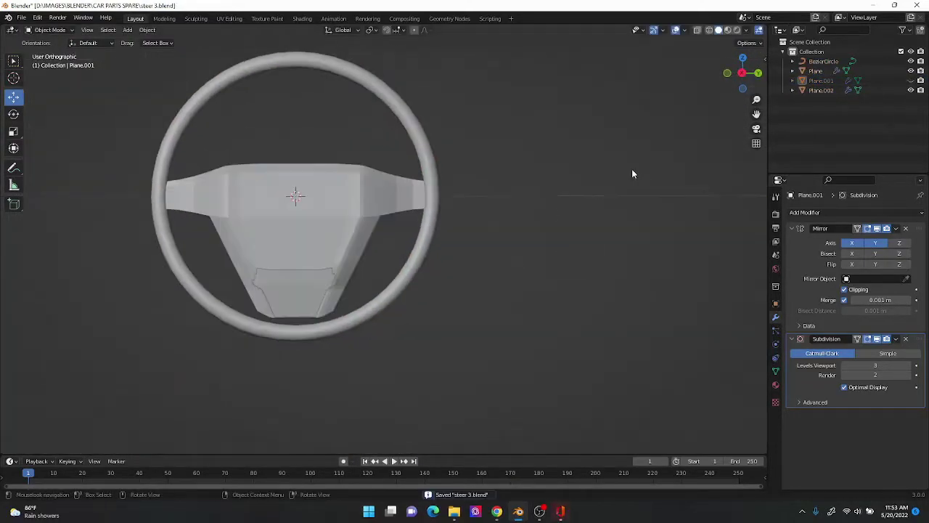
pyautogui.click(305, 241)
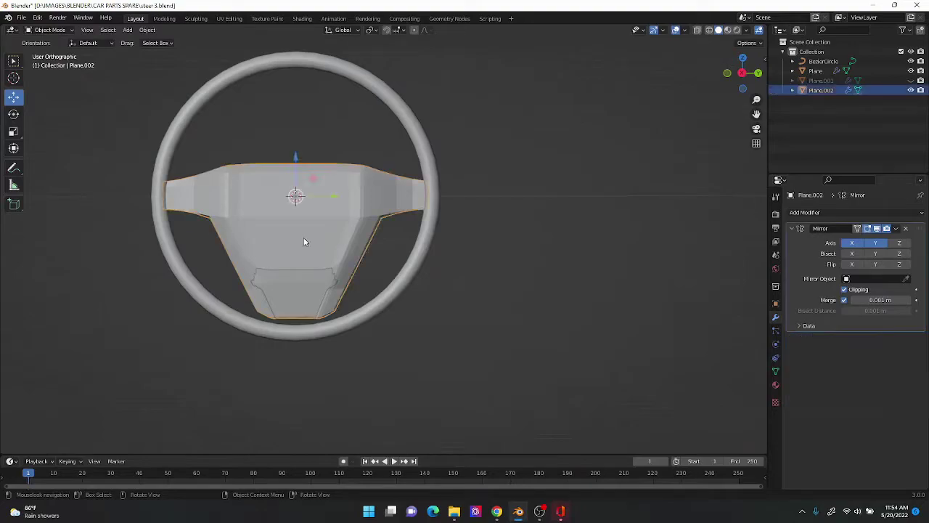
pyautogui.press('Tab')
pyautogui.press('KP_3')
pyautogui.scroll(4, 566, 344)
pyautogui.hotkey('alt', 'a')
pyautogui.moveTo(421, 191)
pyautogui.mouseDown(button='middle')
pyautogui.moveTo(456, 246)
pyautogui.moveTo(438, 270)
pyautogui.moveTo(518, 197)
pyautogui.moveTo(552, 204)
pyautogui.mouseUp(button='middle')
pyautogui.scroll(-5, 639, 272)
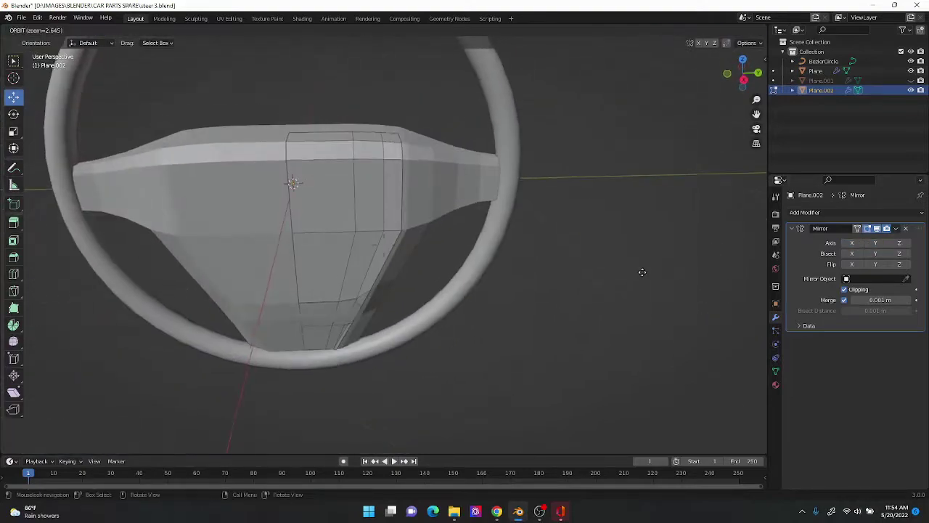
# Step: Enable X-axis mirroring on the hub cover mesh
pyautogui.click(852, 243)
pyautogui.scroll(6, 630, 262)
pyautogui.hotkey('ctrl', 's')
pyautogui.moveTo(630, 262); pyautogui.dragTo(647, 116, button='middle')
pyautogui.scroll(-5, 525, 201)
pyautogui.press('KP_3')
pyautogui.scroll(4, 555, 204)
pyautogui.scroll(2, 555, 204)
# Step: Select a narrow face near the hub's bottom, then clear the selection
pyautogui.click(386, 175)
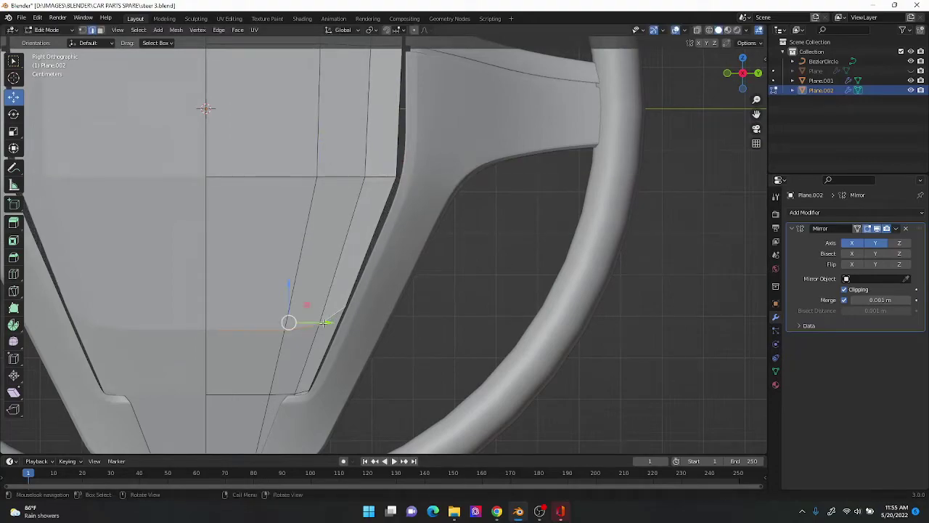
pyautogui.scroll(-5, 411, 261)
pyautogui.scroll(3, 411, 261)
pyautogui.scroll(-4, 545, 168)
pyautogui.scroll(5, 426, 333)
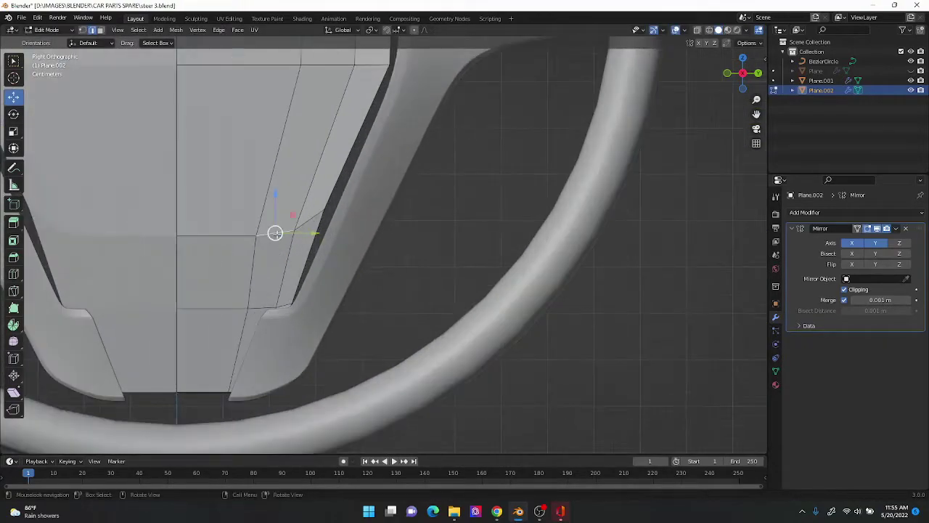
pyautogui.hotkey('alt', 'a')
pyautogui.scroll(-5, 431, 244)
pyautogui.scroll(2, 573, 365)
pyautogui.scroll(2, 572, 365)
pyautogui.hotkey('ctrl', 's')
pyautogui.scroll(-3, 626, 279)
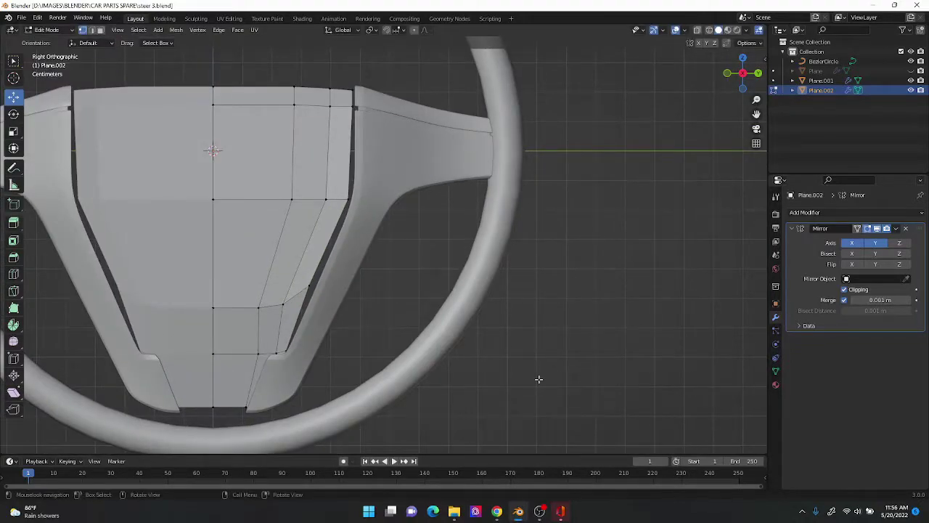
# Step: Inspect the hub cover's lower faces up close and save
pyautogui.moveTo(322, 375); pyautogui.dragTo(391, 333, button='middle')
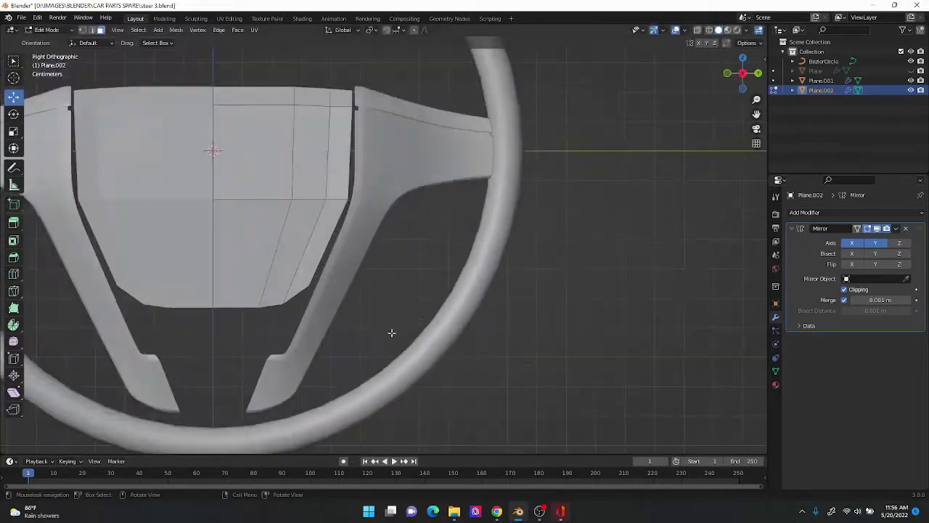
pyautogui.scroll(3, 415, 310)
pyautogui.scroll(-2, 301, 283)
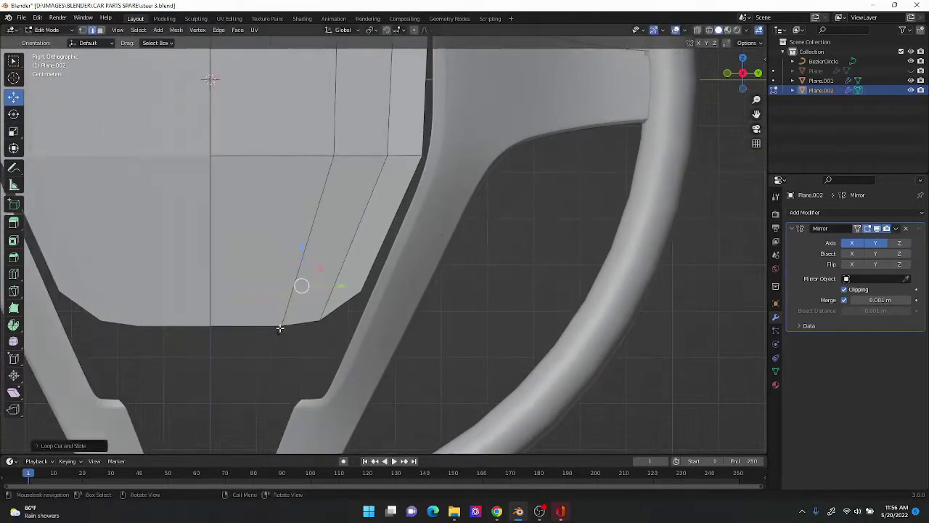
pyautogui.scroll(3, 300, 284)
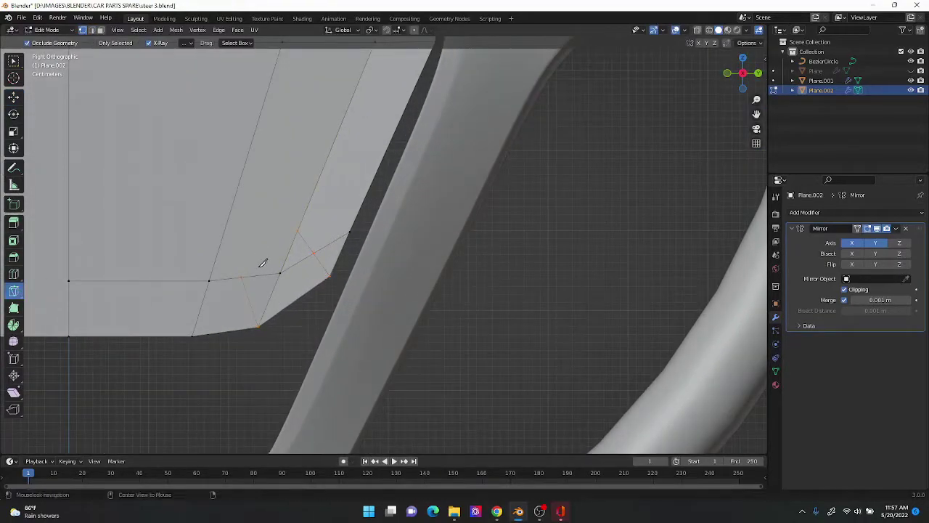
pyautogui.scroll(-4, 333, 241)
pyautogui.scroll(2, 330, 317)
pyautogui.hotkey('ctrl', 's')
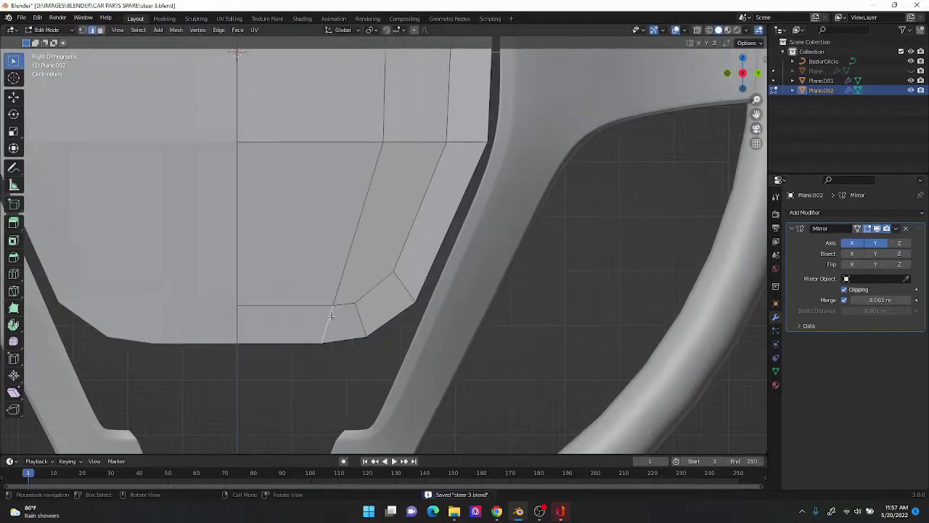
pyautogui.scroll(-4, 341, 337)
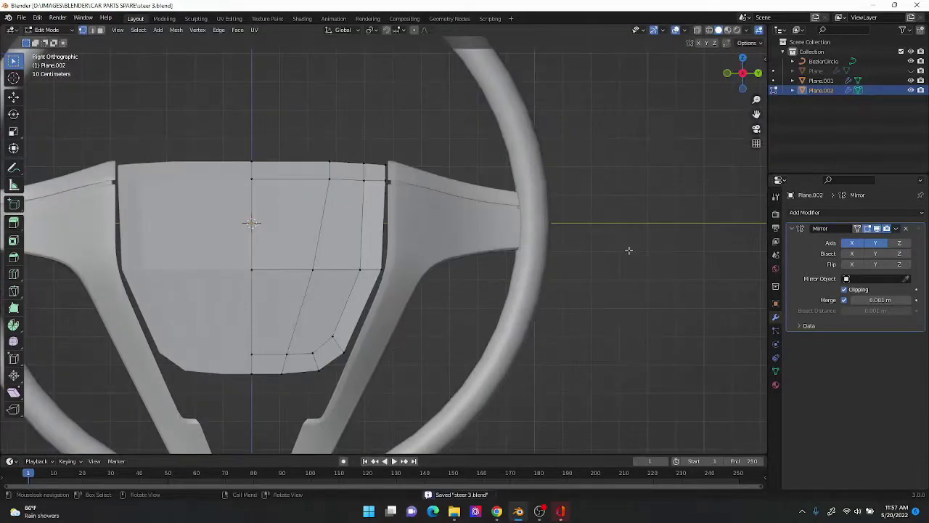
pyautogui.scroll(2, 629, 249)
# Step: Check the hub's lower corner from perspective and right-side views
pyautogui.moveTo(628, 249)
pyautogui.mouseDown(button='middle')
pyautogui.moveTo(639, 196)
pyautogui.moveTo(655, 174)
pyautogui.moveTo(587, 218)
pyautogui.moveTo(199, 201)
pyautogui.mouseUp(button='middle')
pyautogui.scroll(3, 623, 241)
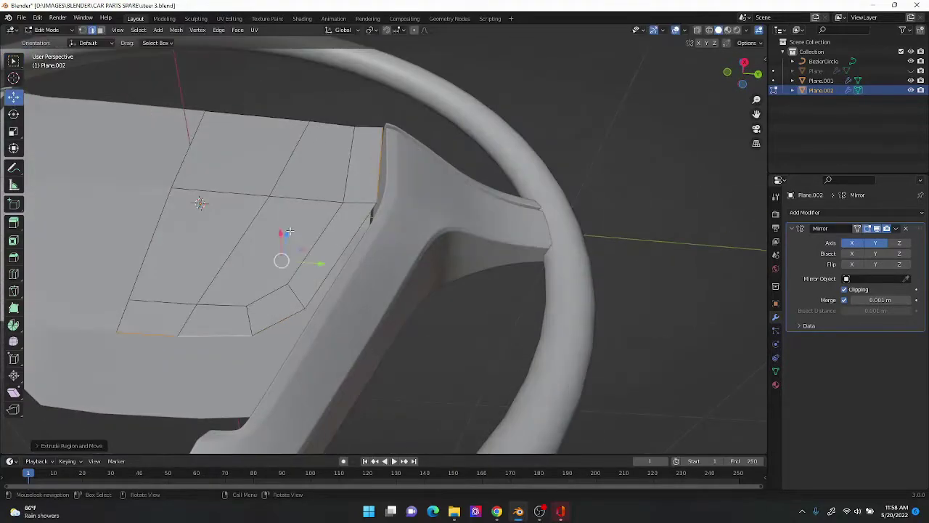
pyautogui.scroll(2, 199, 201)
pyautogui.moveTo(513, 99); pyautogui.dragTo(104, 155, button='middle')
pyautogui.press('KP_3')
pyautogui.scroll(-4, 585, 166)
pyautogui.hotkey('ctrl', 's')
pyautogui.moveTo(586, 165)
pyautogui.mouseDown(button='middle')
pyautogui.moveTo(629, 282)
pyautogui.moveTo(679, 214)
pyautogui.moveTo(652, 134)
pyautogui.moveTo(574, 237)
pyautogui.moveTo(765, 257)
pyautogui.moveTo(564, 201)
pyautogui.moveTo(612, 240)
pyautogui.moveTo(705, 245)
pyautogui.moveTo(633, 228)
pyautogui.moveTo(455, 296)
pyautogui.moveTo(630, 188)
pyautogui.moveTo(593, 182)
pyautogui.mouseUp(button='middle')
pyautogui.scroll(4, 628, 276)
pyautogui.scroll(-4, 652, 134)
pyautogui.scroll(3, 554, 233)
# Step: Smooth the hub cover at subdivision level 3 in Object Mode and select the Plane object
pyautogui.press('Tab')
pyautogui.hotkey('ctrl', '3')
pyautogui.click(455, 296)
pyautogui.press('KP_3')
# Step: Slide an edge loop on the hub cover and isolate it in local view
pyautogui.click(455, 203)
pyautogui.press('Tab')
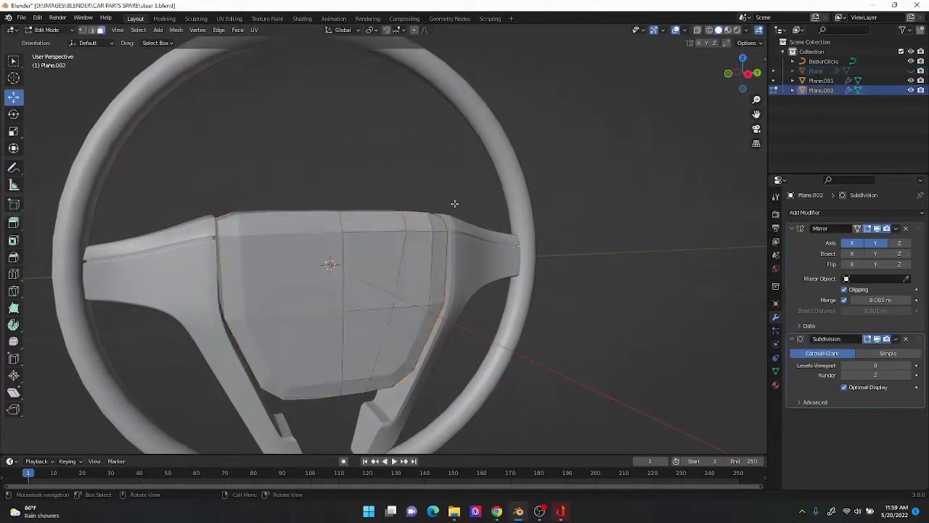
pyautogui.press('g')
pyautogui.press('g')
pyautogui.click(429, 166)
pyautogui.scroll(-5, 508, 146)
pyautogui.moveTo(508, 145)
pyautogui.mouseDown(button='middle')
pyautogui.moveTo(582, 116)
pyautogui.moveTo(599, 152)
pyautogui.moveTo(630, 157)
pyautogui.mouseUp(button='middle')
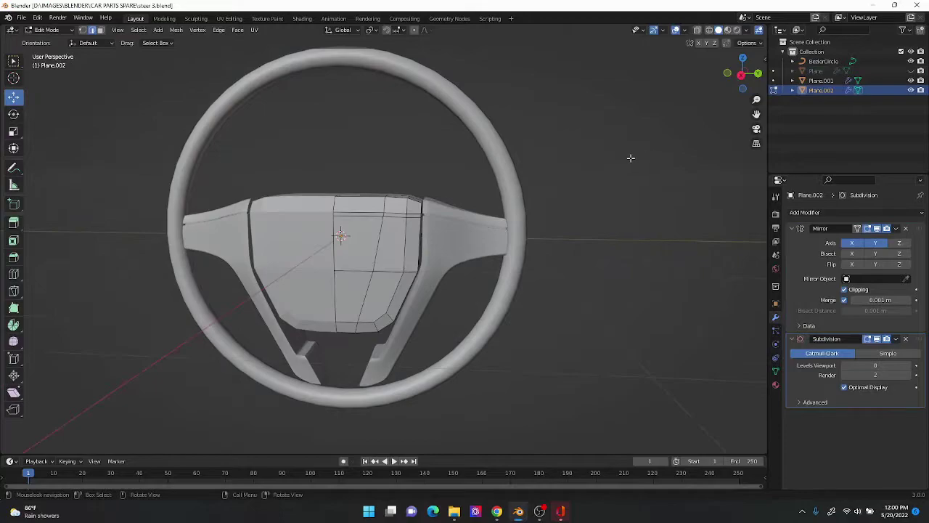
pyautogui.press('KP_Divide')
pyautogui.scroll(5, 485, 244)
pyautogui.moveTo(484, 172); pyautogui.dragTo(491, 161, button='middle')
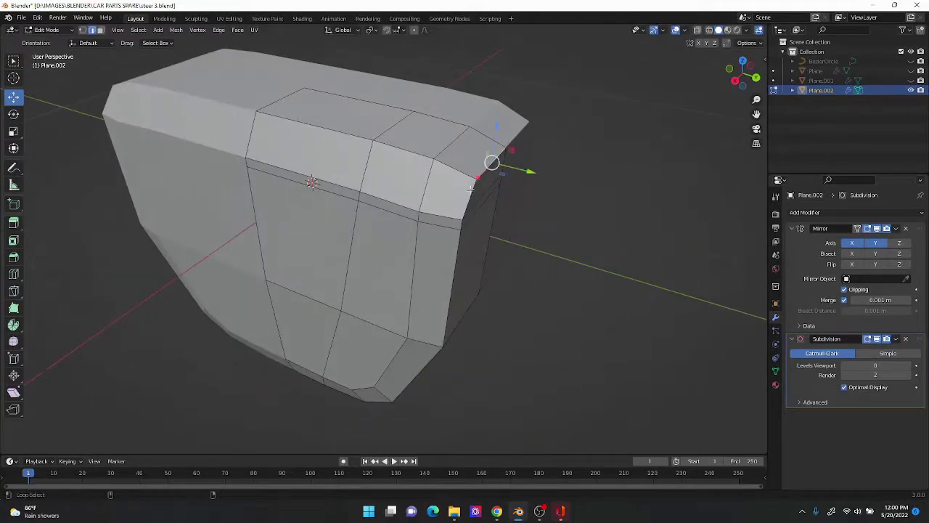
pyautogui.scroll(-2, 554, 181)
# Step: Add a new loop cut across the hub cover
pyautogui.press('Tab')
pyautogui.moveTo(339, 341); pyautogui.dragTo(605, 197, button='middle')
pyautogui.press('KP_3')
pyautogui.hotkey('ctrl', 's')
pyautogui.hotkey('ctrl', 'r')
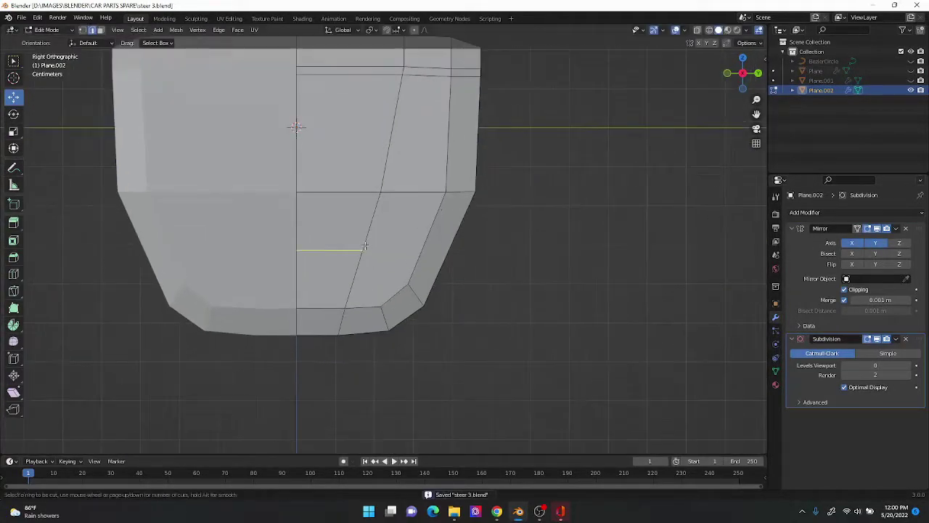
pyautogui.click(388, 301)
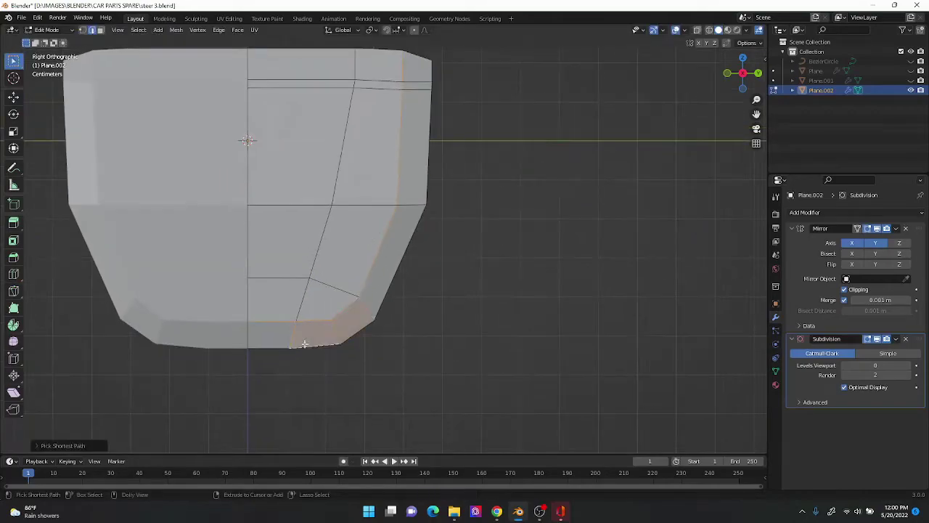
pyautogui.moveTo(389, 301)
pyautogui.mouseDown(button='middle')
pyautogui.moveTo(510, 110)
pyautogui.moveTo(556, 121)
pyautogui.mouseUp(button='middle')
pyautogui.scroll(-3, 556, 120)
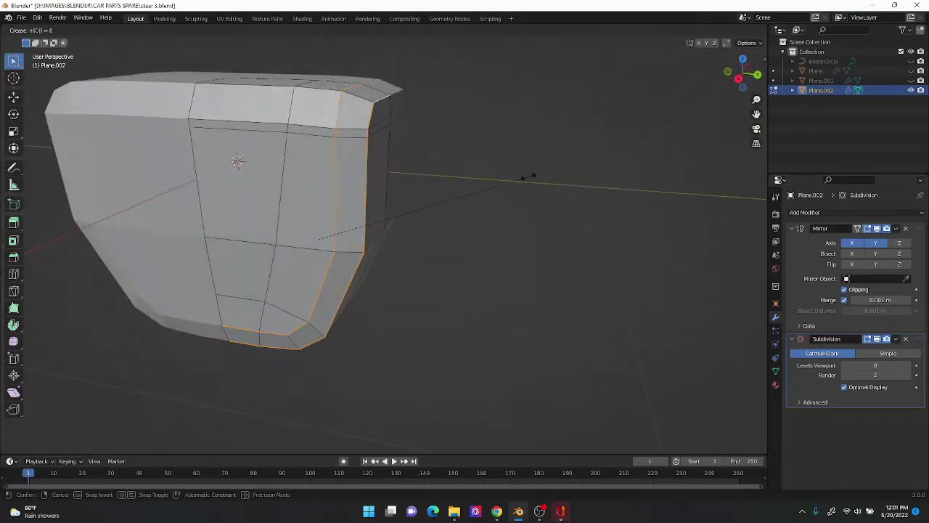
# Step: Crease the hub cover's outer edge loop and preview it at subdivision level 3
pyautogui.press('Tab')
pyautogui.moveTo(509, 187)
pyautogui.mouseDown(button='middle')
pyautogui.moveTo(455, 201)
pyautogui.moveTo(515, 305)
pyautogui.moveTo(368, 252)
pyautogui.mouseUp(button='middle')
pyautogui.press('Tab')
pyautogui.press('KP_Divide')
pyautogui.click(443, 260)
pyautogui.press('Tab')
pyautogui.hotkey('ctrl', '3')
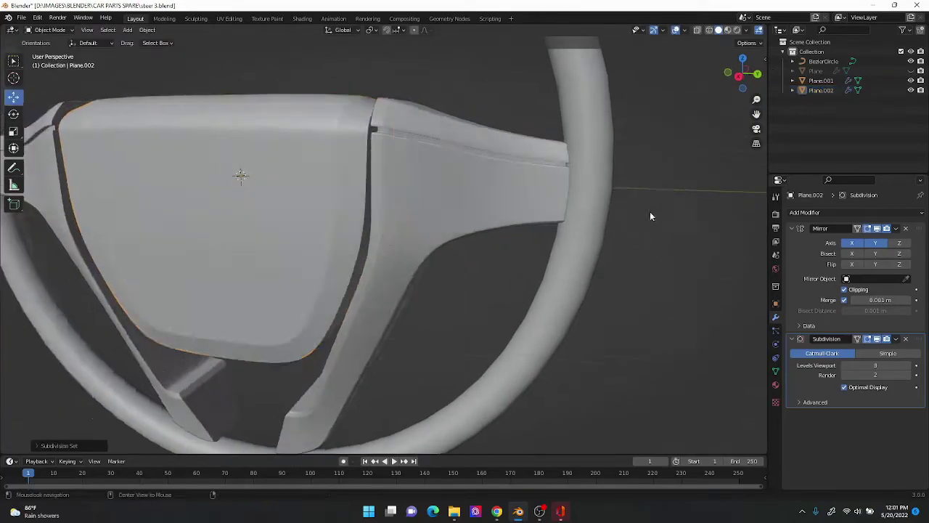
pyautogui.moveTo(650, 211); pyautogui.dragTo(576, 169, button='middle')
# Step: Show only the hub cover and inspect it with smoothing turned down to level 0
pyautogui.press('KP_3')
pyautogui.scroll(-3, 571, 199)
pyautogui.moveTo(623, 238); pyautogui.dragTo(533, 237, button='middle')
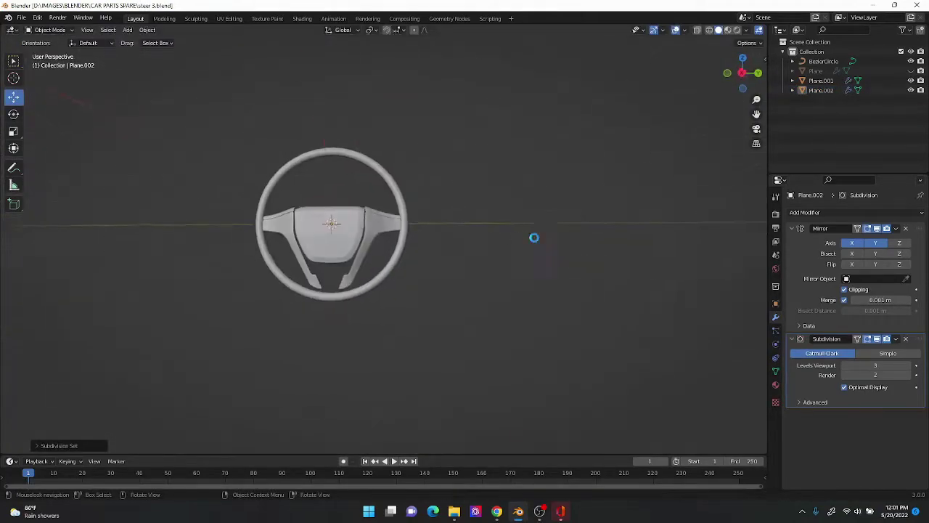
pyautogui.scroll(3, 566, 252)
pyautogui.hotkey('shift', 'h')
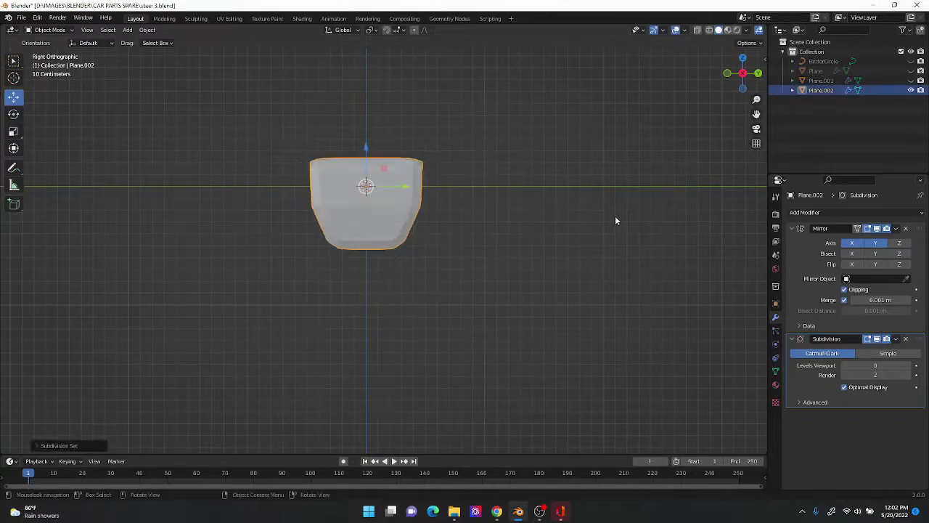
pyautogui.press('Tab')
pyautogui.hotkey('ctrl', '0')
pyautogui.moveTo(616, 218); pyautogui.dragTo(501, 302, button='middle')
pyautogui.scroll(3, 558, 222)
pyautogui.scroll(2, 534, 288)
# Step: Unhide the other wheel parts and delete the leftover unused Plane object
pyautogui.press('Tab')
pyautogui.scroll(2, 599, 196)
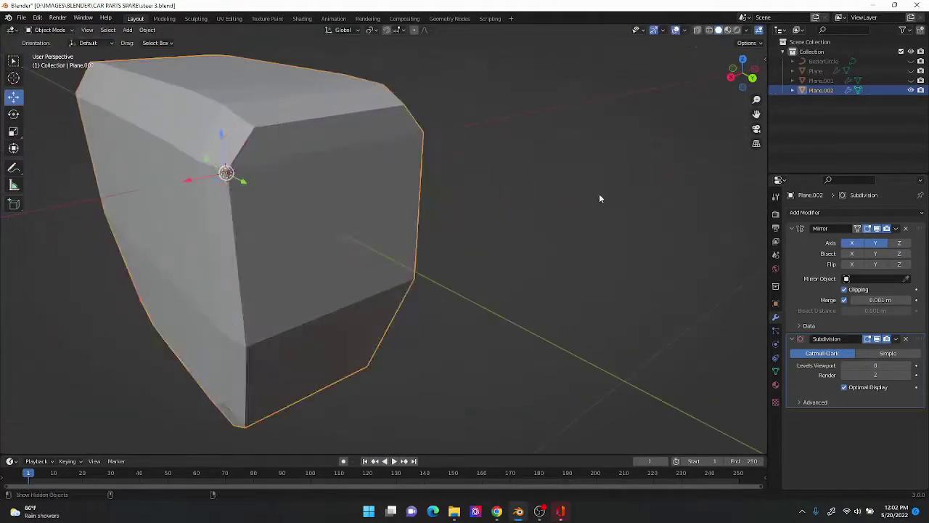
pyautogui.hotkey('alt', 'h')
pyautogui.scroll(3, 600, 197)
pyautogui.hotkey('ctrl', 's')
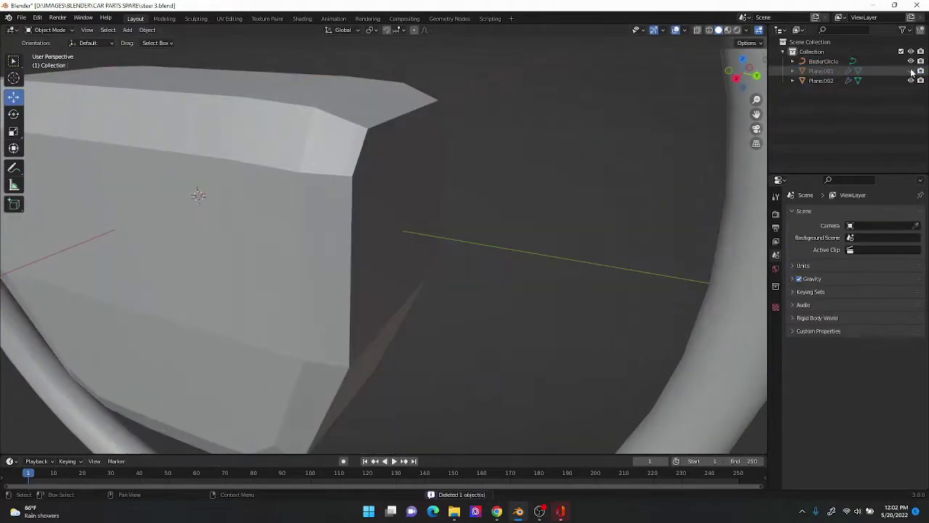
# Step: Isolate the hub cover in Edit Mode and give it smooth shading
pyautogui.moveTo(552, 141); pyautogui.dragTo(595, 109, button='middle')
pyautogui.click(217, 218)
pyautogui.hotkey('shift', 'h')
pyautogui.press('Tab')
pyautogui.scroll(-3, 363, 218)
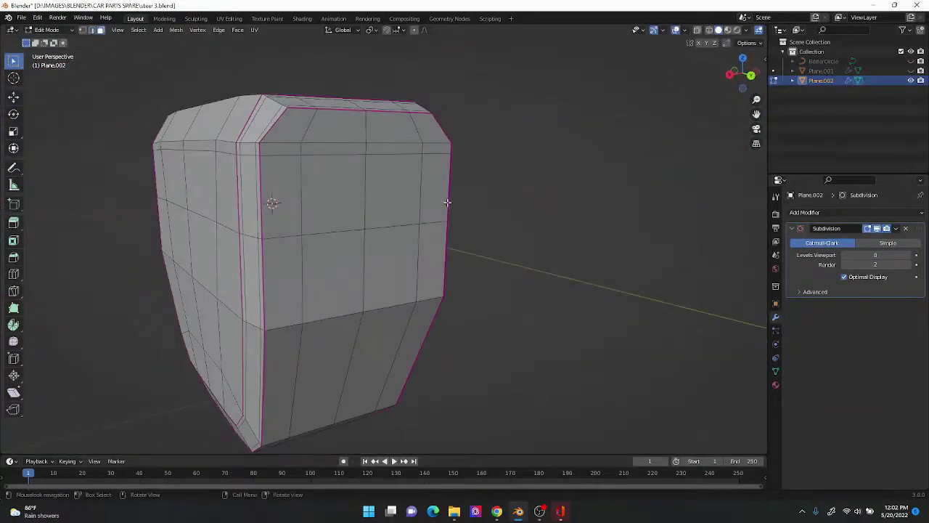
pyautogui.rightClick(398, 207)
pyautogui.click(398, 209)
# Step: In Back view, round the centre faces into a circle and pull out a boss
pyautogui.press('ctrl+KP_1')
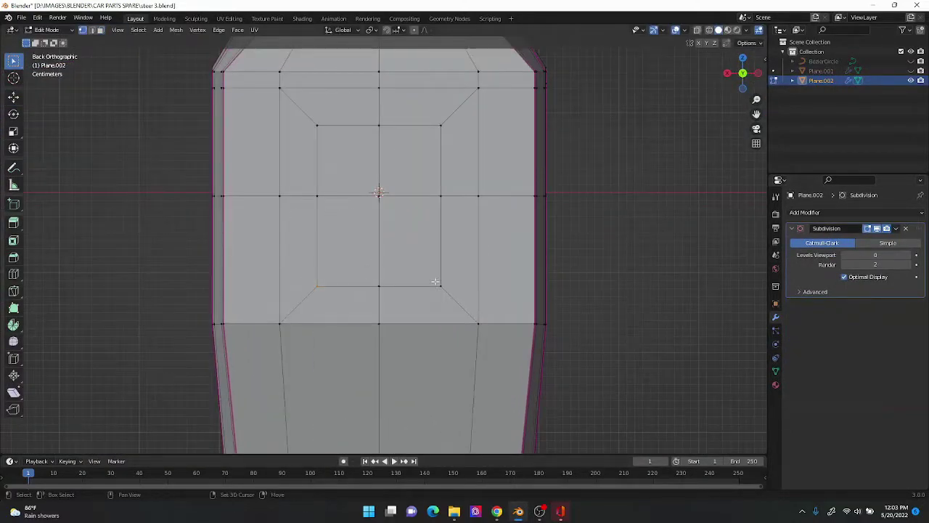
pyautogui.rightClick(395, 166)
pyautogui.click(377, 181)
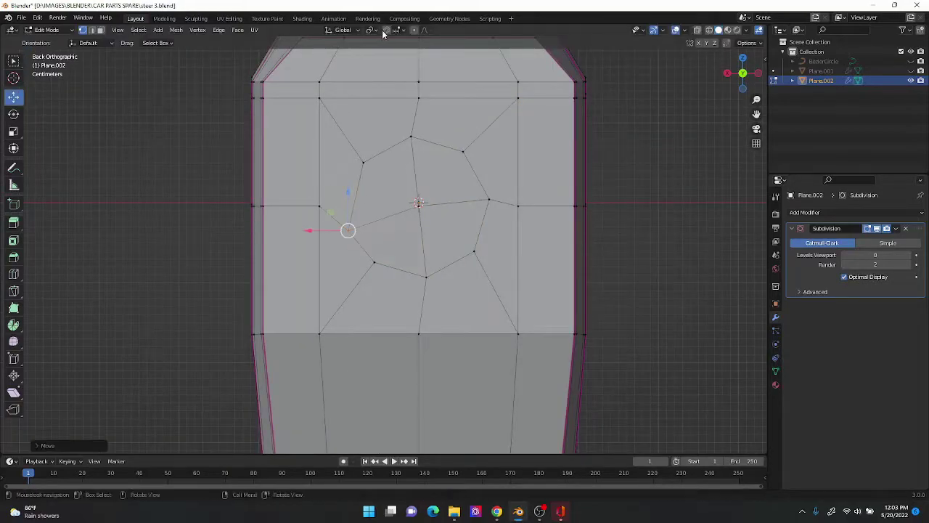
pyautogui.press('g')
pyautogui.moveTo(445, 178)
pyautogui.mouseDown(button='middle')
pyautogui.moveTo(715, 216)
pyautogui.moveTo(649, 222)
pyautogui.moveTo(723, 260)
pyautogui.mouseUp(button='middle')
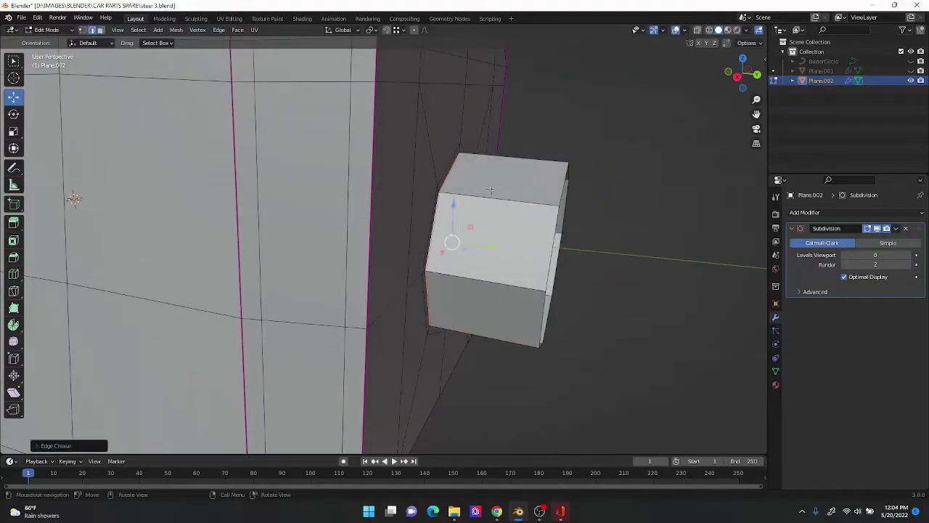
# Step: Smooth the hub cover at subdivision level 3 in Object Mode and save
pyautogui.press('Tab')
pyautogui.hotkey('ctrl', '3')
pyautogui.scroll(-5, 666, 141)
pyautogui.press('KP_3')
pyautogui.hotkey('ctrl', 's')
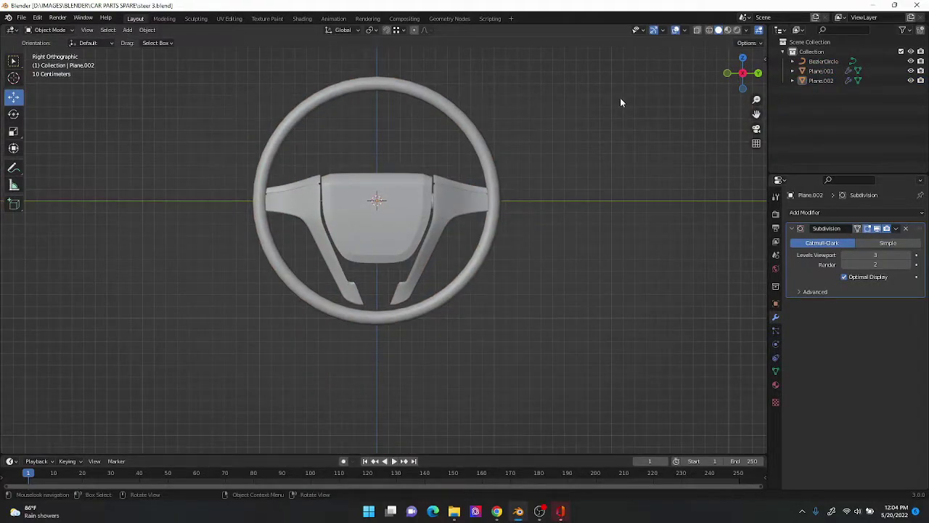
# Step: Duplicate the wheel rim, place the copy, and reselect the original rim
pyautogui.moveTo(621, 102)
pyautogui.mouseDown(button='middle')
pyautogui.moveTo(523, 243)
pyautogui.moveTo(574, 240)
pyautogui.mouseUp(button='middle')
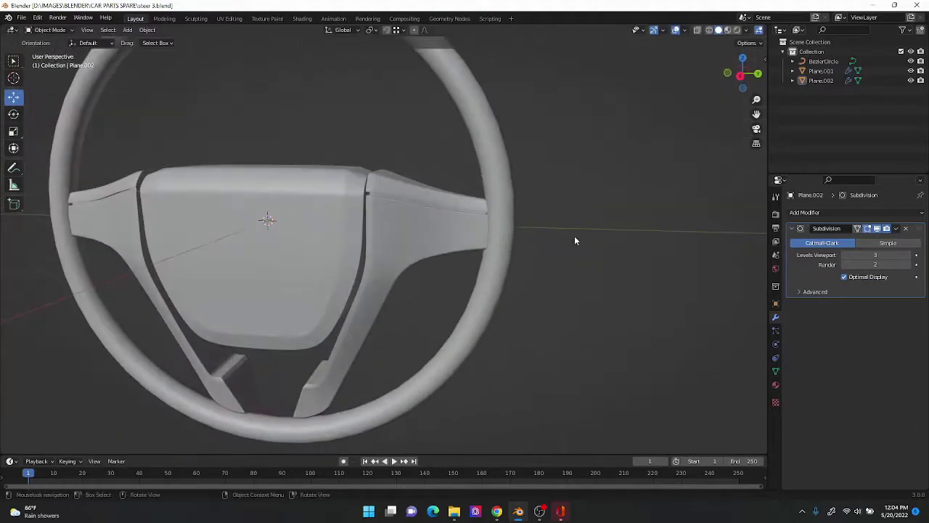
pyautogui.scroll(3, 552, 249)
pyautogui.press('KP_3')
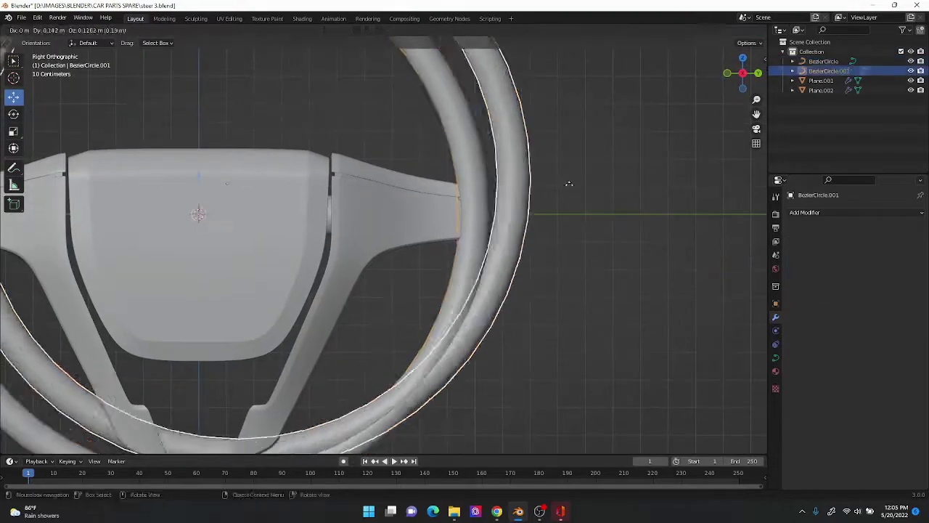
pyautogui.click(467, 194)
pyautogui.scroll(3, 541, 247)
pyautogui.moveTo(542, 247); pyautogui.dragTo(406, 236, button='middle')
pyautogui.click(407, 235)
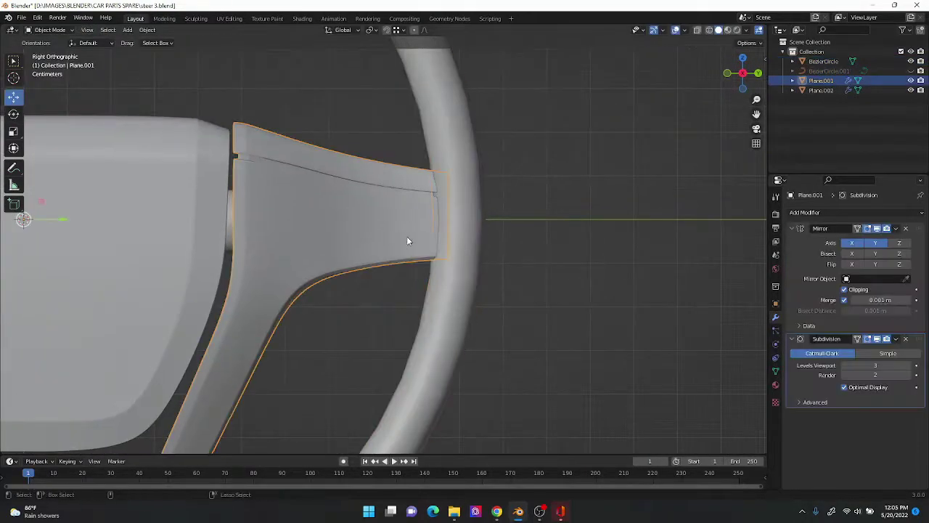
pyautogui.click(445, 152)
# Step: Convert the original rim curve into an editable mesh and save
pyautogui.press('Tab')
pyautogui.rightClick(444, 152)
pyautogui.click(567, 213)
pyautogui.scroll(4, 566, 213)
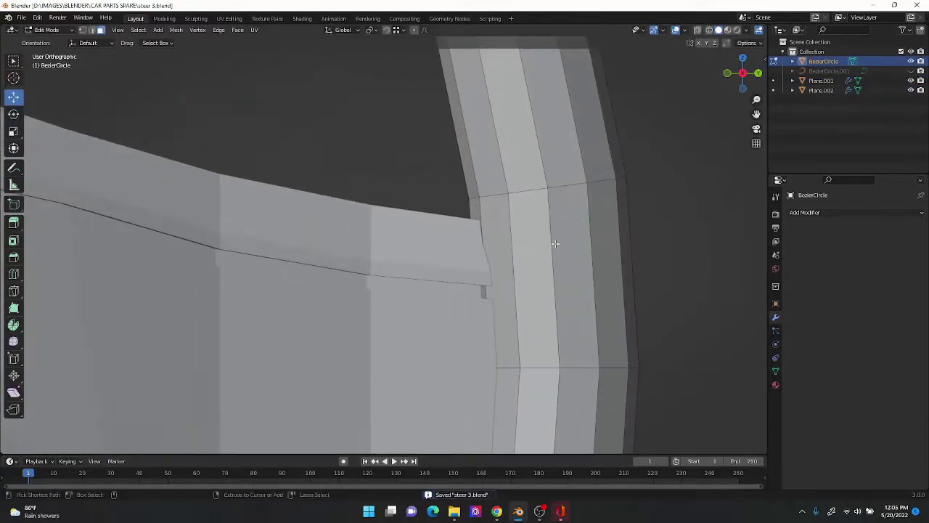
pyautogui.scroll(-2, 621, 207)
pyautogui.press('a')
pyautogui.moveTo(621, 207)
pyautogui.mouseDown(button='middle')
pyautogui.moveTo(663, 131)
pyautogui.moveTo(625, 175)
pyautogui.moveTo(500, 247)
pyautogui.moveTo(561, 154)
pyautogui.moveTo(501, 261)
pyautogui.mouseUp(button='middle')
pyautogui.hotkey('ctrl', 's')
# Step: Slide and scale a rim edge loop into place beside the spoke joint
pyautogui.hotkey('alt', 'a')
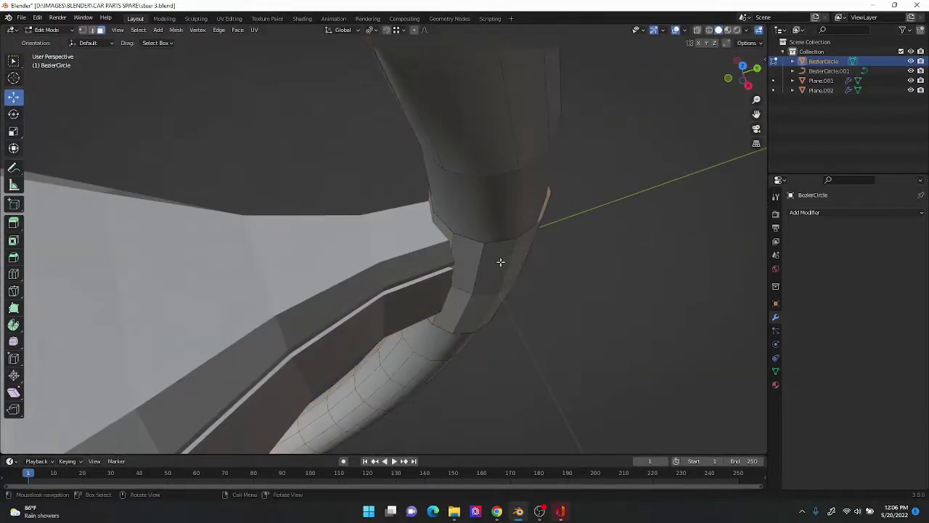
pyautogui.moveTo(613, 258)
pyautogui.mouseDown(button='middle')
pyautogui.moveTo(624, 262)
pyautogui.moveTo(581, 214)
pyautogui.mouseUp(button='middle')
pyautogui.keyDown('alt'); pyautogui.click(580, 214); pyautogui.keyUp('alt')
pyautogui.press('g')
pyautogui.press('g')
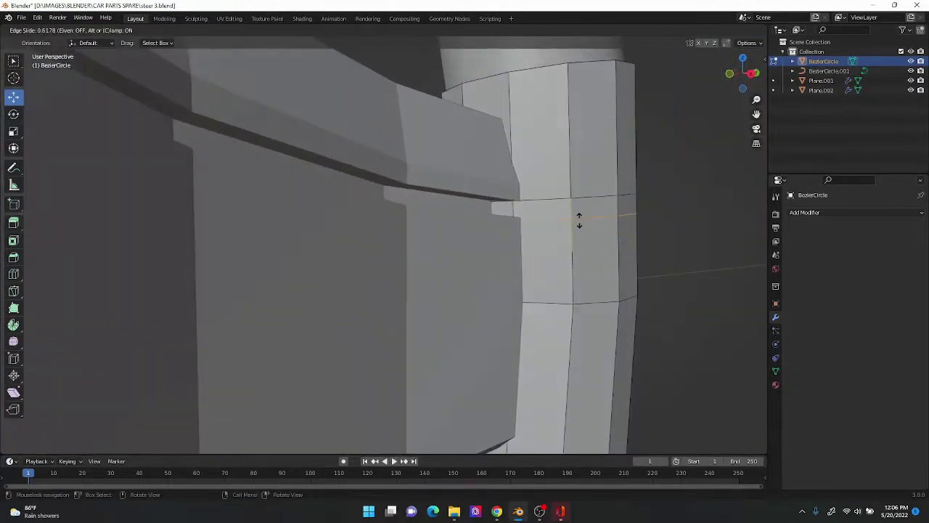
pyautogui.moveTo(712, 183); pyautogui.dragTo(572, 231, button='middle')
pyautogui.hotkey('ctrl', 's')
pyautogui.click(675, 209)
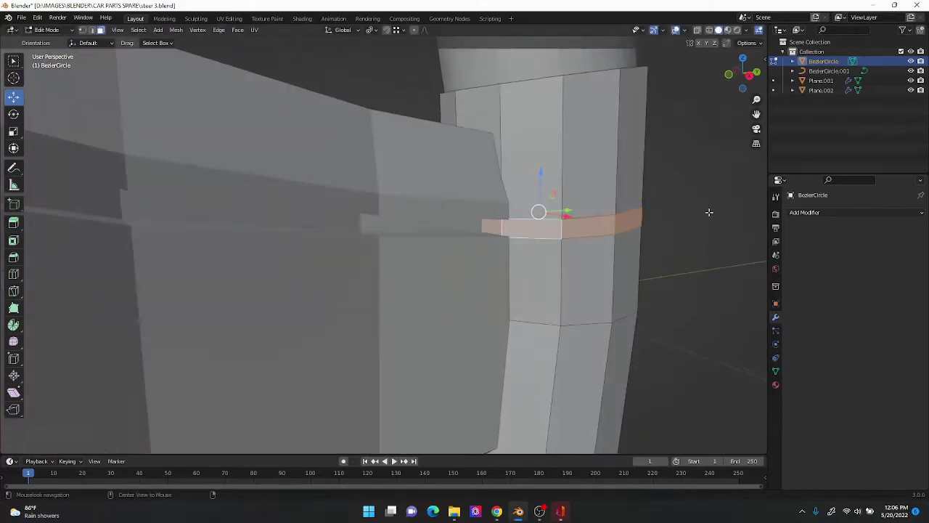
pyautogui.moveTo(707, 210)
pyautogui.mouseDown(button='middle')
pyautogui.moveTo(659, 224)
pyautogui.moveTo(603, 187)
pyautogui.moveTo(520, 197)
pyautogui.moveTo(418, 172)
pyautogui.moveTo(440, 282)
pyautogui.mouseUp(button='middle')
pyautogui.scroll(-4, 557, 202)
pyautogui.hotkey('ctrl', 's')
# Step: Extrude the grip band outward from the rim and select its edge loops
pyautogui.keyDown('alt'); pyautogui.click(418, 173); pyautogui.keyUp('alt')
pyautogui.press('e')
pyautogui.click(440, 282)
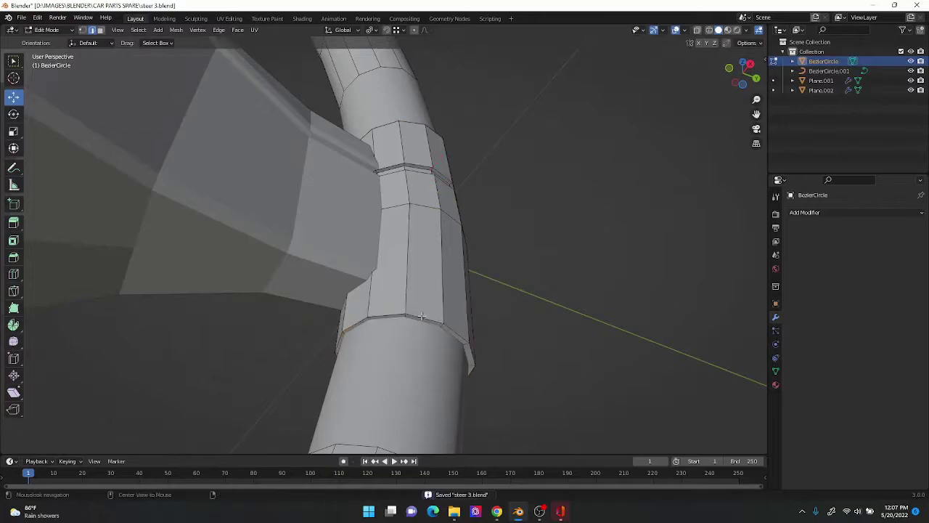
pyautogui.keyDown('alt'); pyautogui.click(421, 316); pyautogui.keyUp('alt')
pyautogui.moveTo(421, 316); pyautogui.dragTo(564, 240, button='middle')
pyautogui.scroll(2, 455, 310)
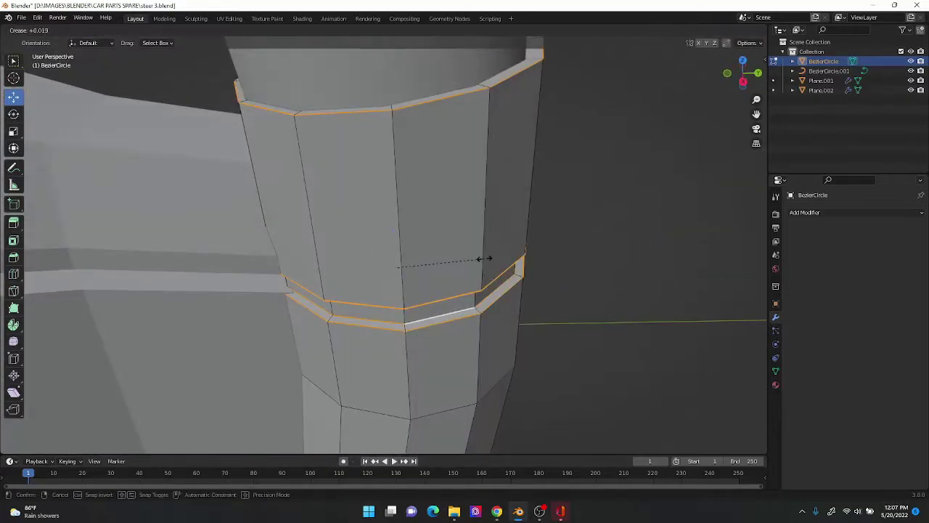
pyautogui.press('Tab')
pyautogui.scroll(-8, 472, 218)
# Step: Add a Mirror modifier to the banded rim and give it subdivision smoothing
pyautogui.press('l')
pyautogui.press('Tab')
pyautogui.click(804, 212)
pyautogui.click(726, 352)
pyautogui.moveTo(726, 352); pyautogui.dragTo(551, 220, button='middle')
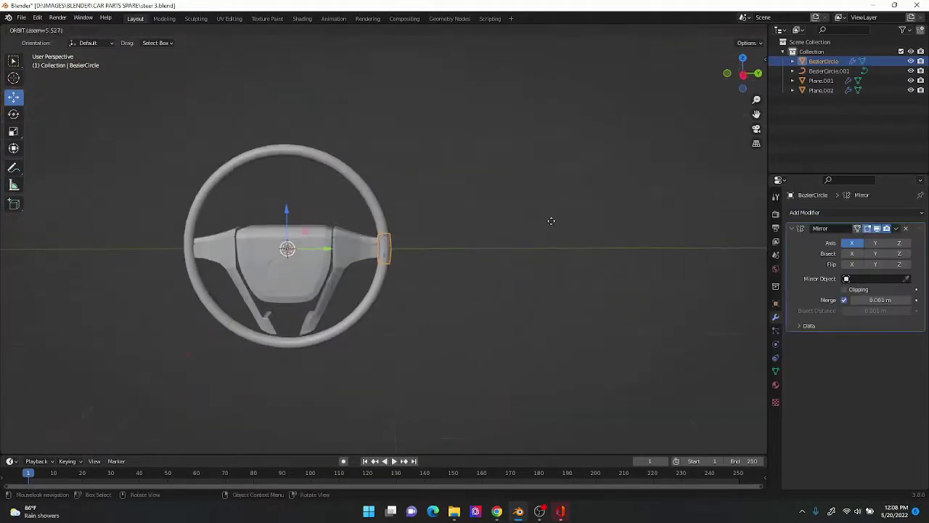
pyautogui.hotkey('ctrl', '1')
pyautogui.press('KP_3')
pyautogui.scroll(3, 498, 240)
pyautogui.scroll(3, 641, 261)
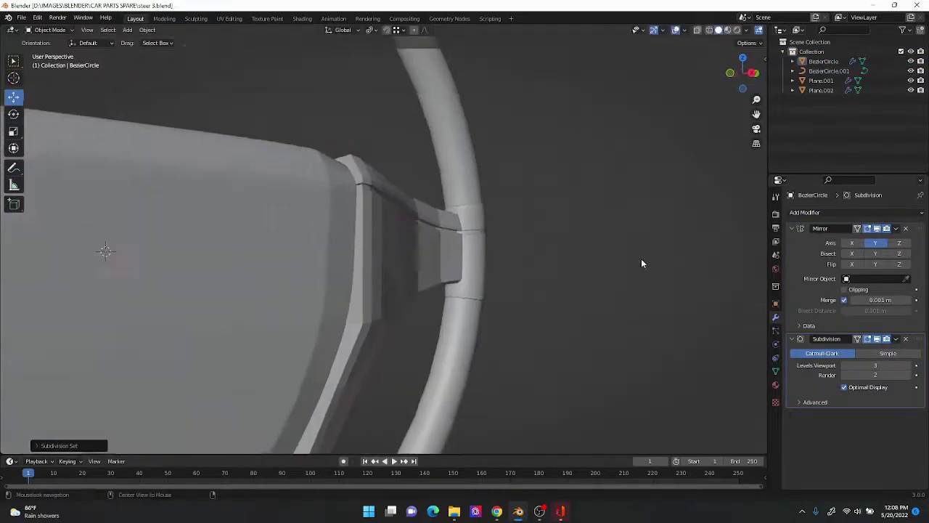
pyautogui.scroll(-2, 557, 171)
# Step: Convert the second rim copy to a mesh and add loop cuts near the spoke joints
pyautogui.click(557, 170)
pyautogui.rightClick(557, 170)
pyautogui.click(591, 135)
pyautogui.press('Tab')
pyautogui.scroll(2, 619, 130)
pyautogui.hotkey('ctrl', 'r')
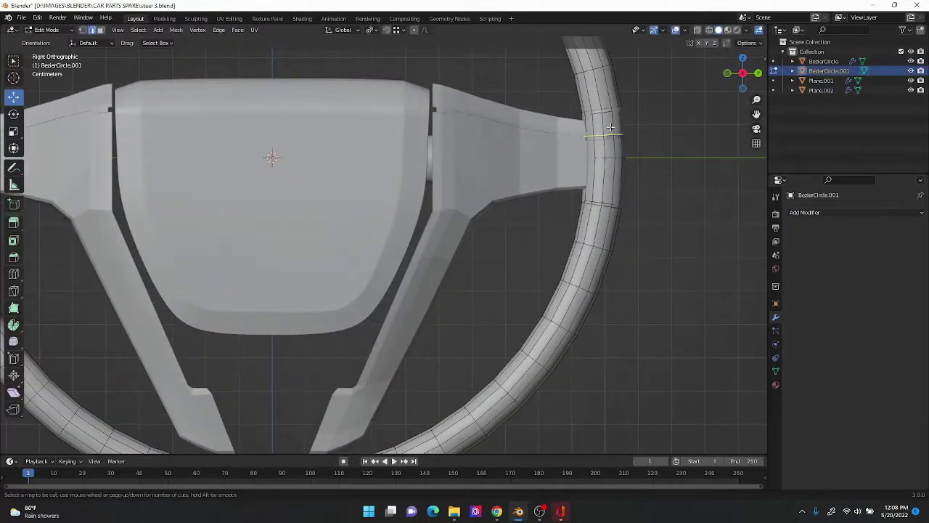
pyautogui.click(592, 186)
pyautogui.keyDown('shift'); pyautogui.moveTo(592, 186); pyautogui.dragTo(256, 178, button='middle'); pyautogui.keyUp('shift')
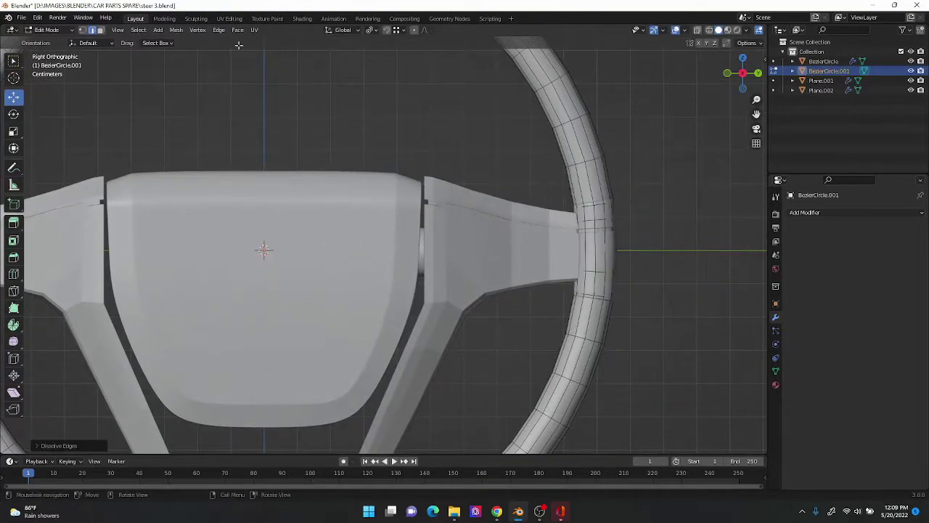
# Step: Shade the rim copy smooth, subdivide it at level 3, and save
pyautogui.press('Tab')
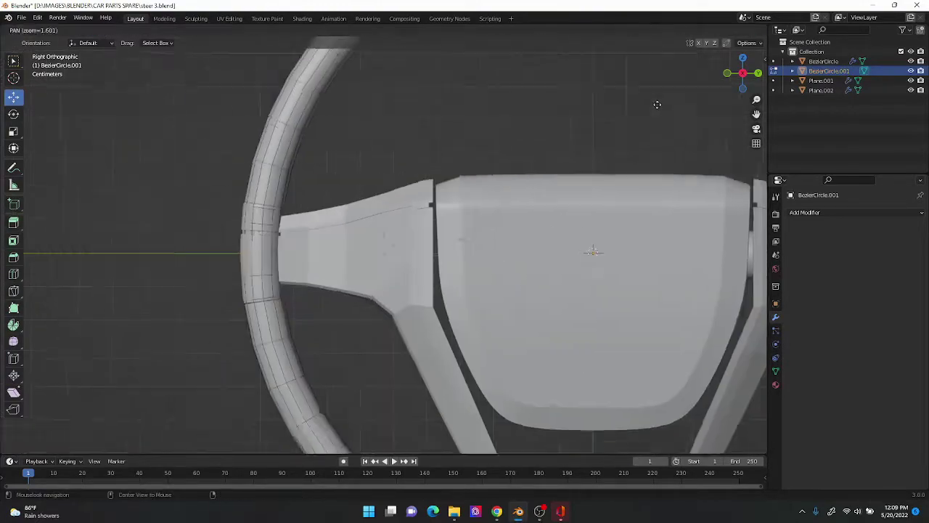
pyautogui.rightClick(302, 199)
pyautogui.click(302, 199)
pyautogui.moveTo(302, 199); pyautogui.dragTo(436, 139, button='middle')
pyautogui.hotkey('ctrl', '3')
pyautogui.hotkey('ctrl', 's')
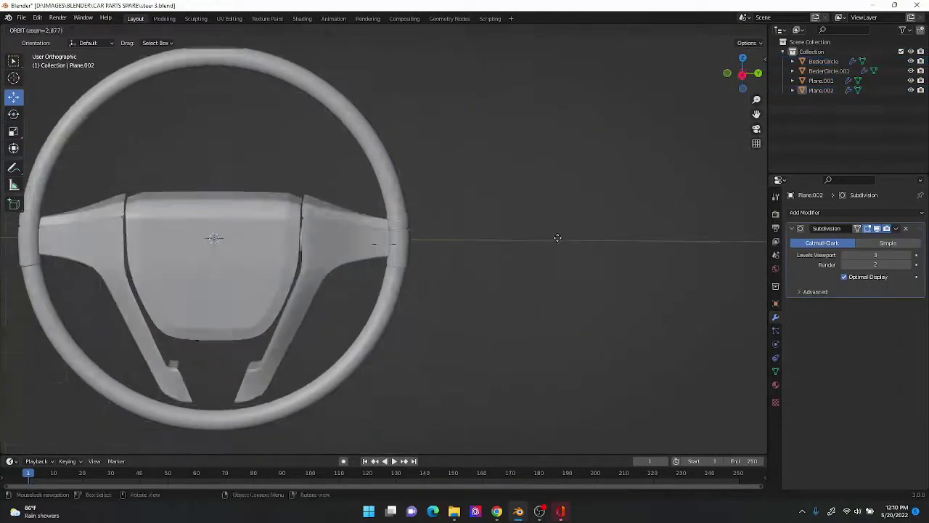
# Step: Bring up the Viewport Shading options from the viewport header
pyautogui.click(746, 30)
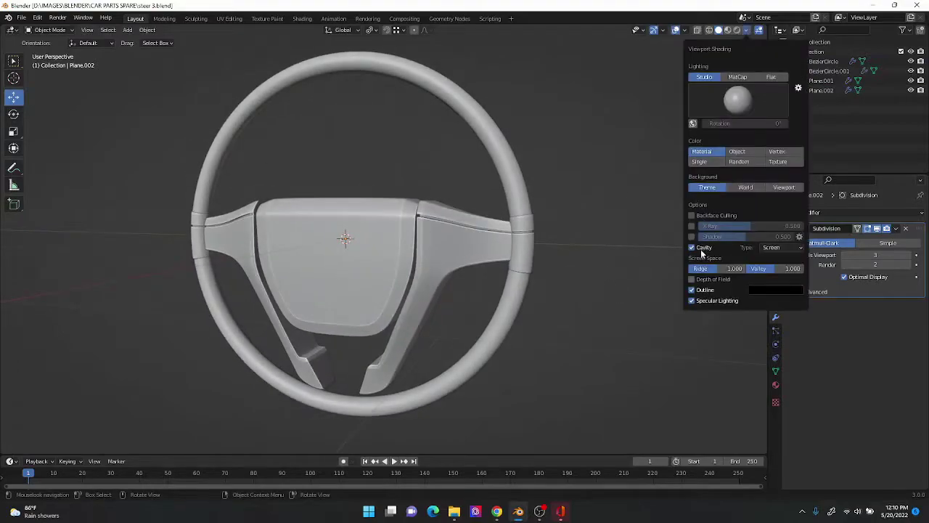